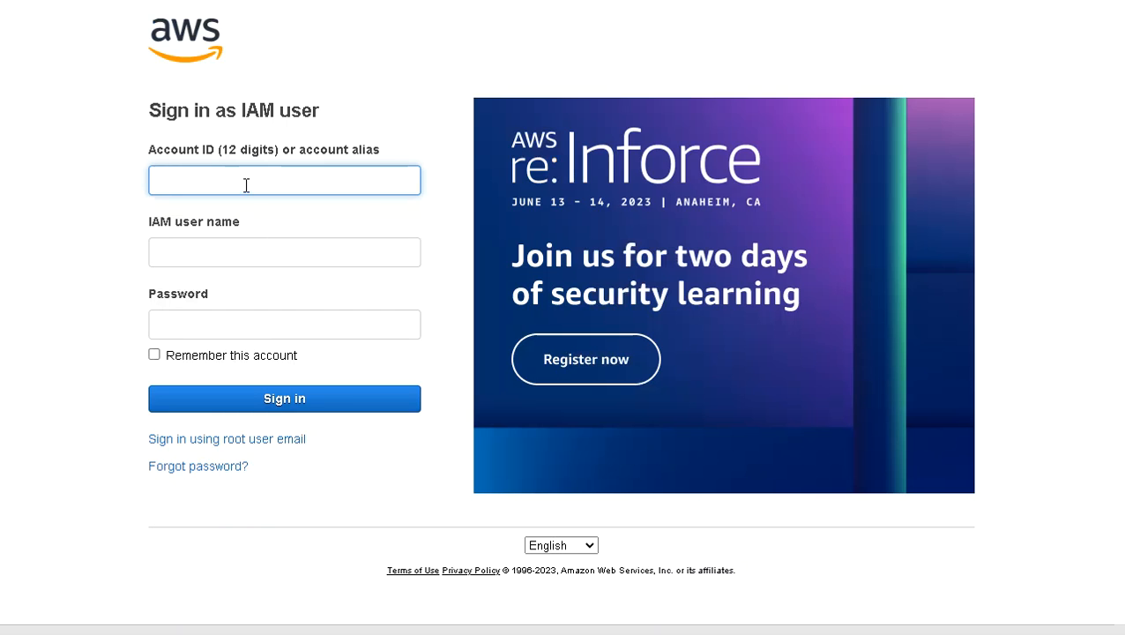
- Sign in as an IAM user by filling in the account alias, the IAM user name and the account password
left_click(246, 181)
left_click(195, 238)
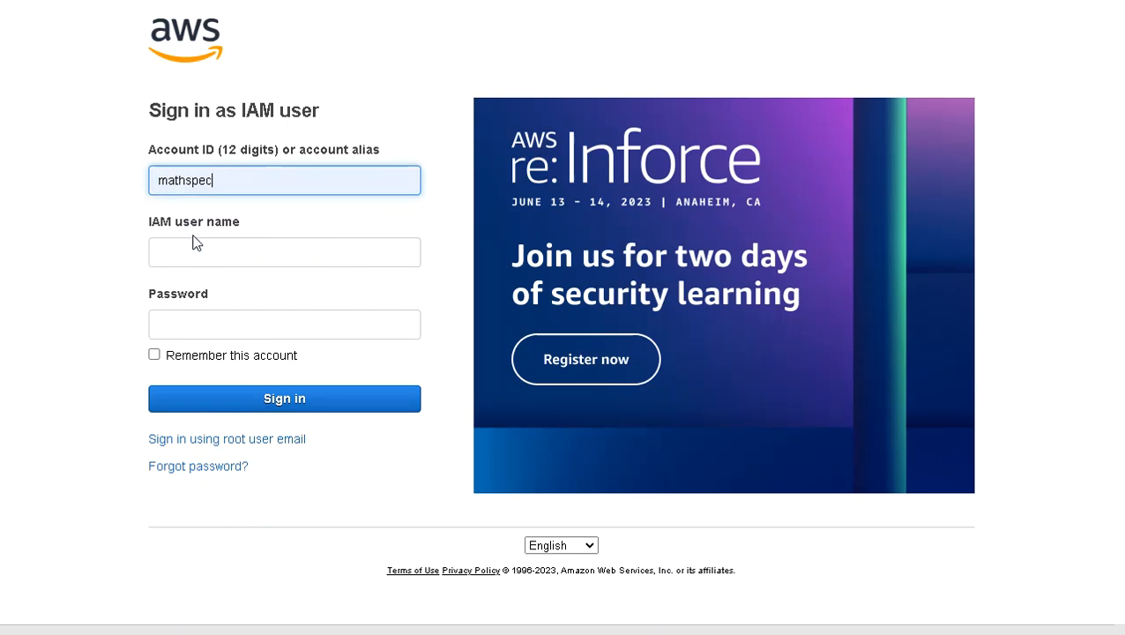
left_click(194, 247)
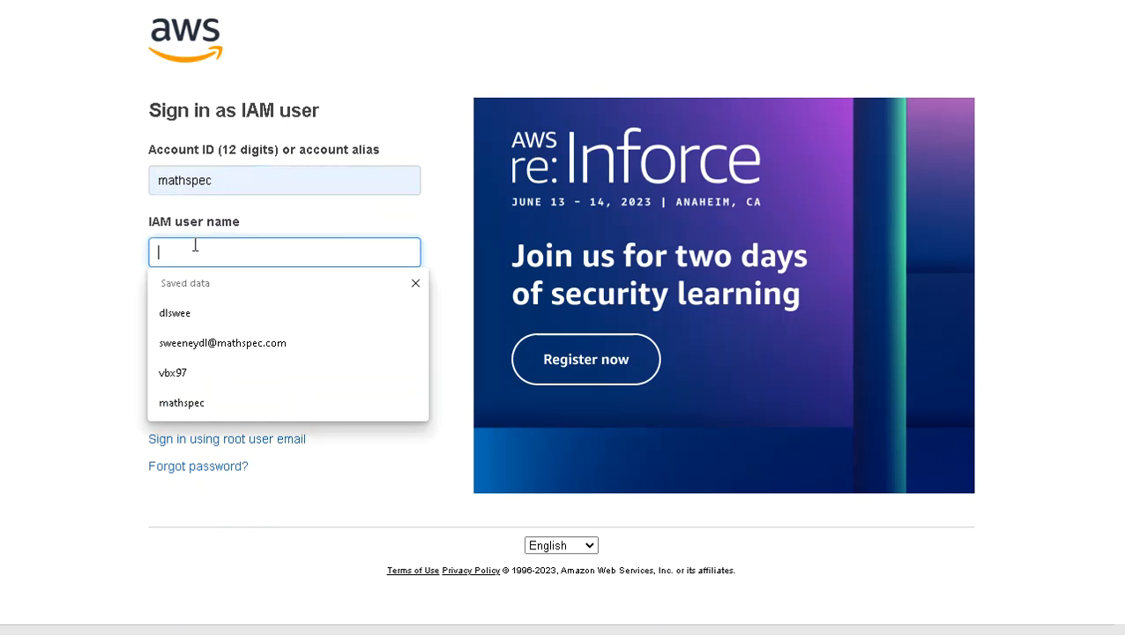
left_click(188, 315)
left_click(188, 324)
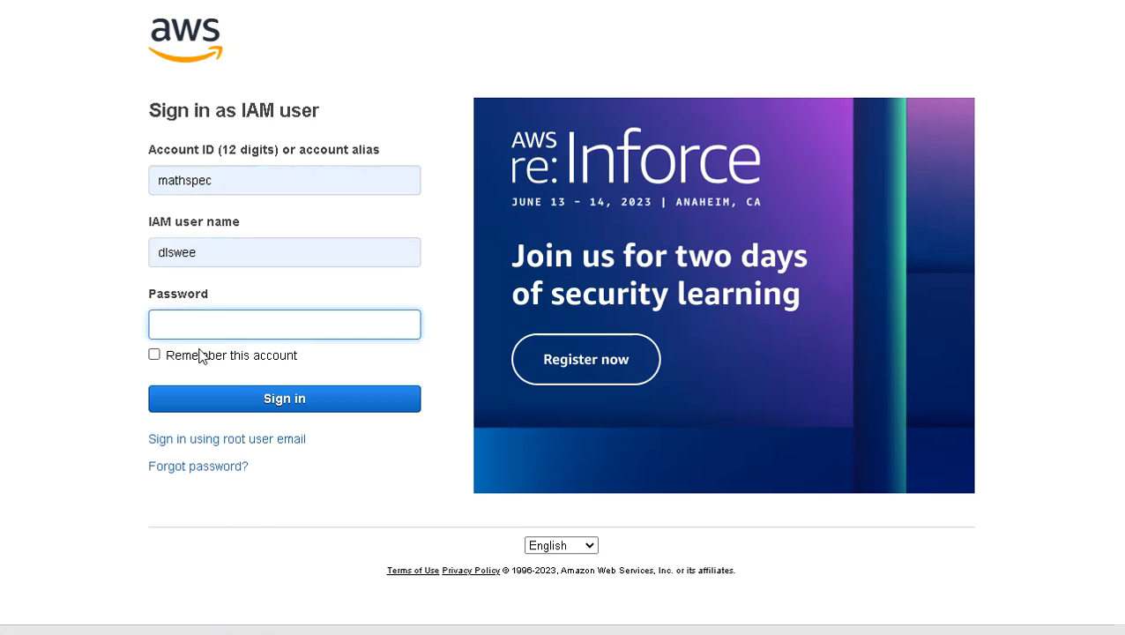
type("•••••••")
key("Return")
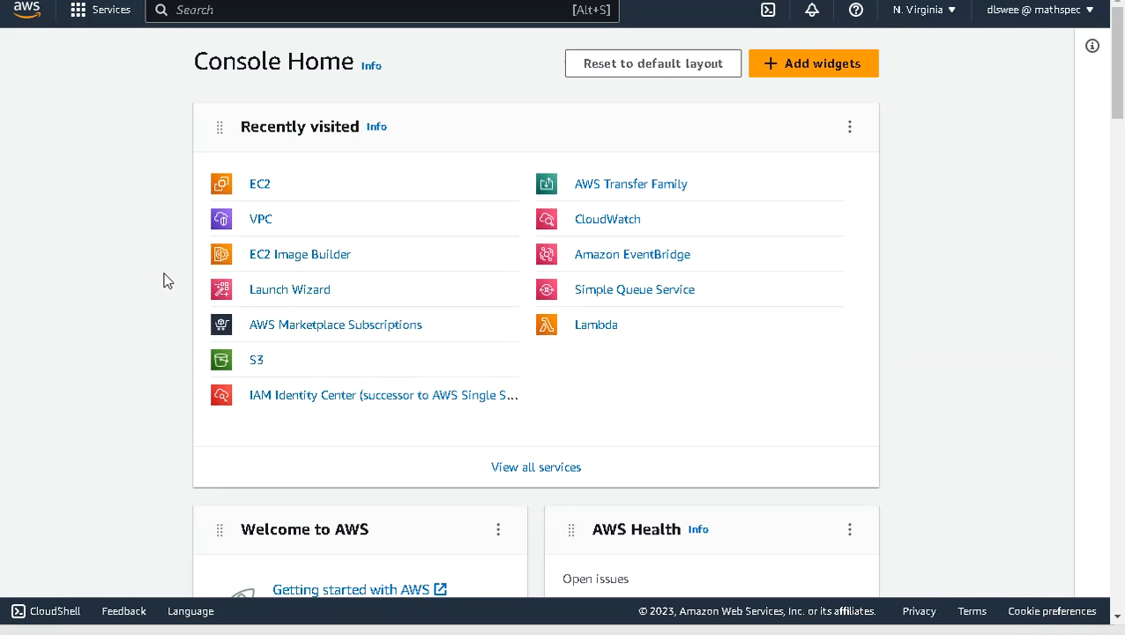
- Start launching an EC2 instance from the VPC dashboard and name it SPS_Demonstration
left_click(261, 220)
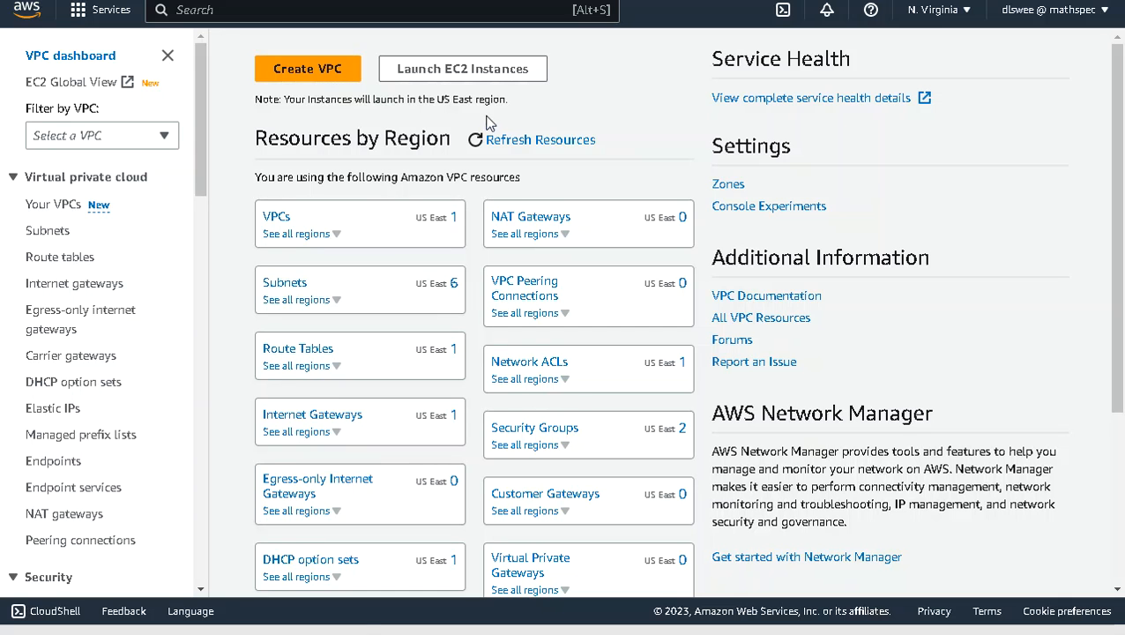
left_click(456, 71)
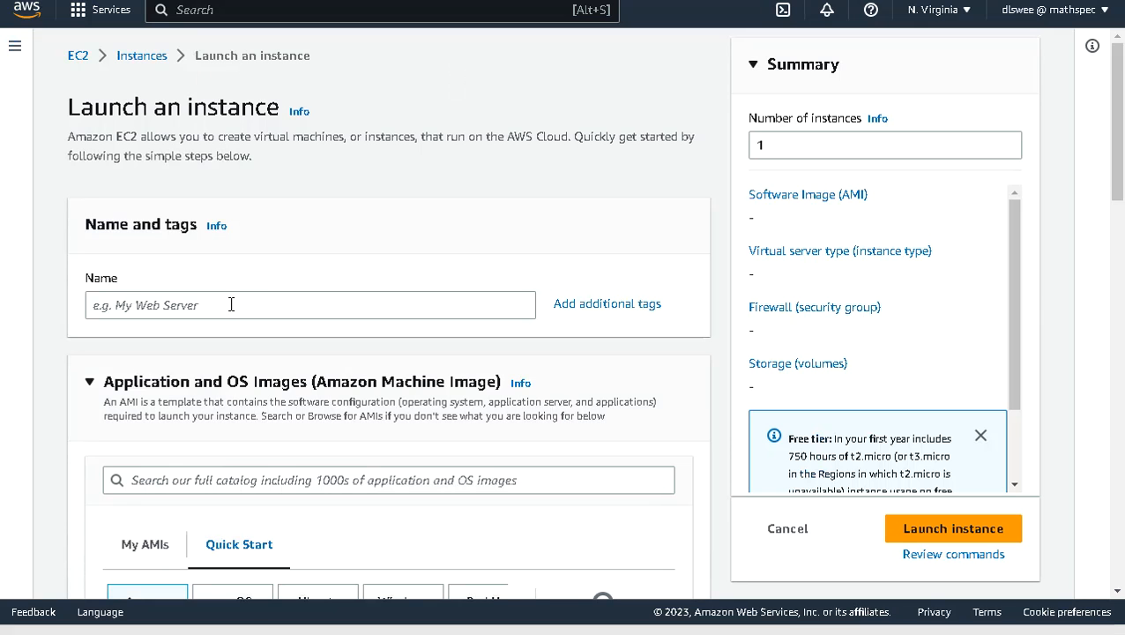
left_click(231, 304)
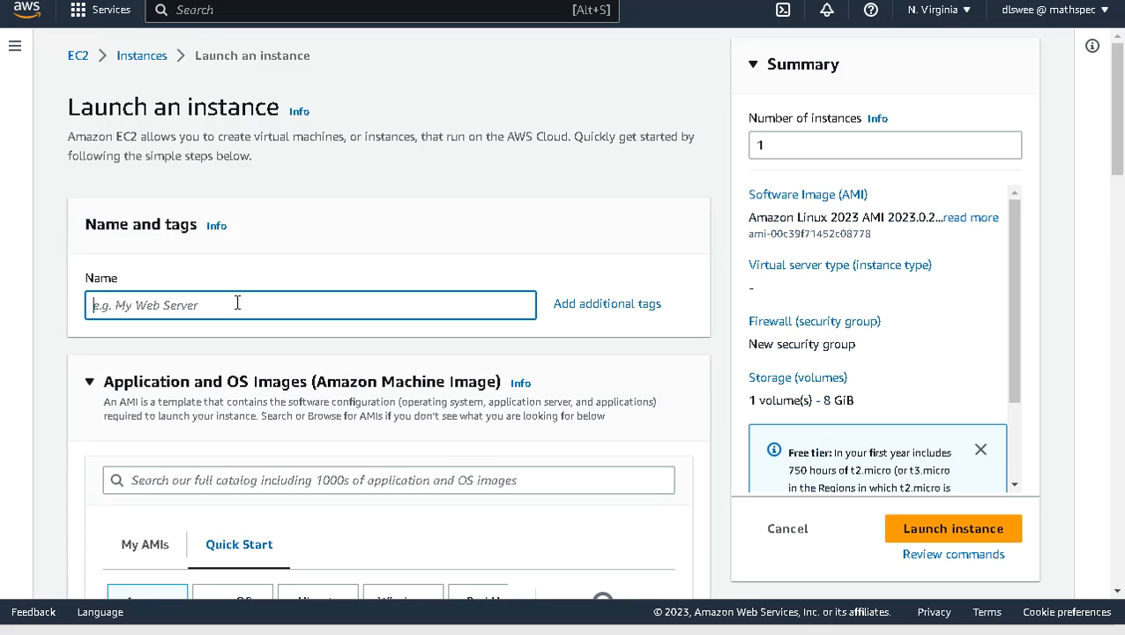
type("SPS")
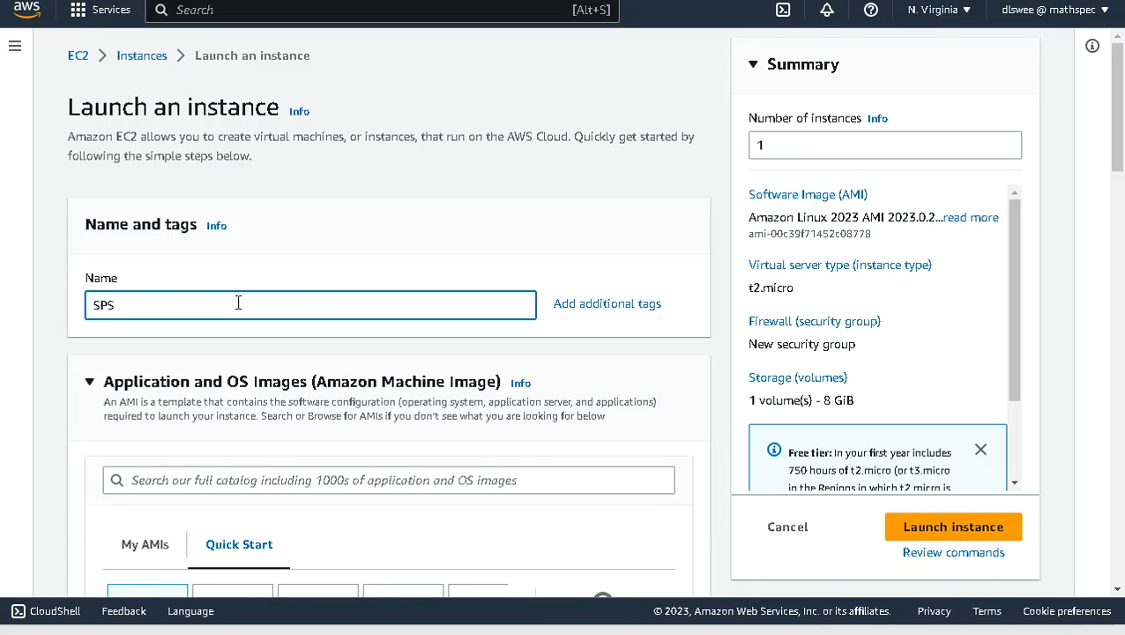
type("_Demonstration")
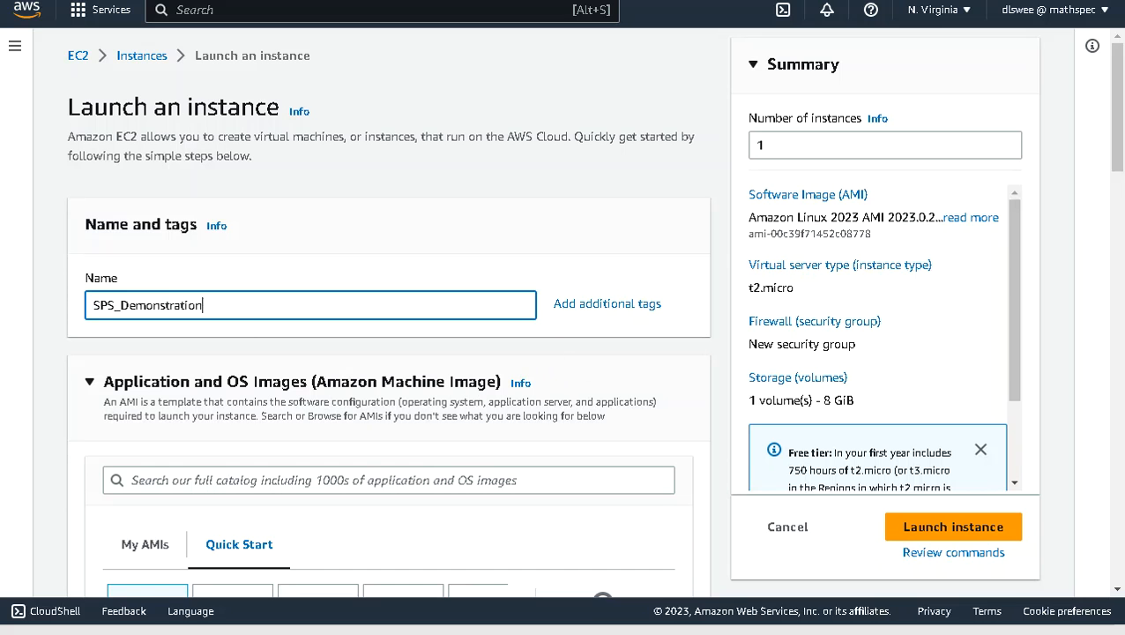
- Browse the AMI catalog and choose the self-owned SPS_Similar_Partition_Screening image for the instance
left_click_drag(1120, 155, 1122, 205)
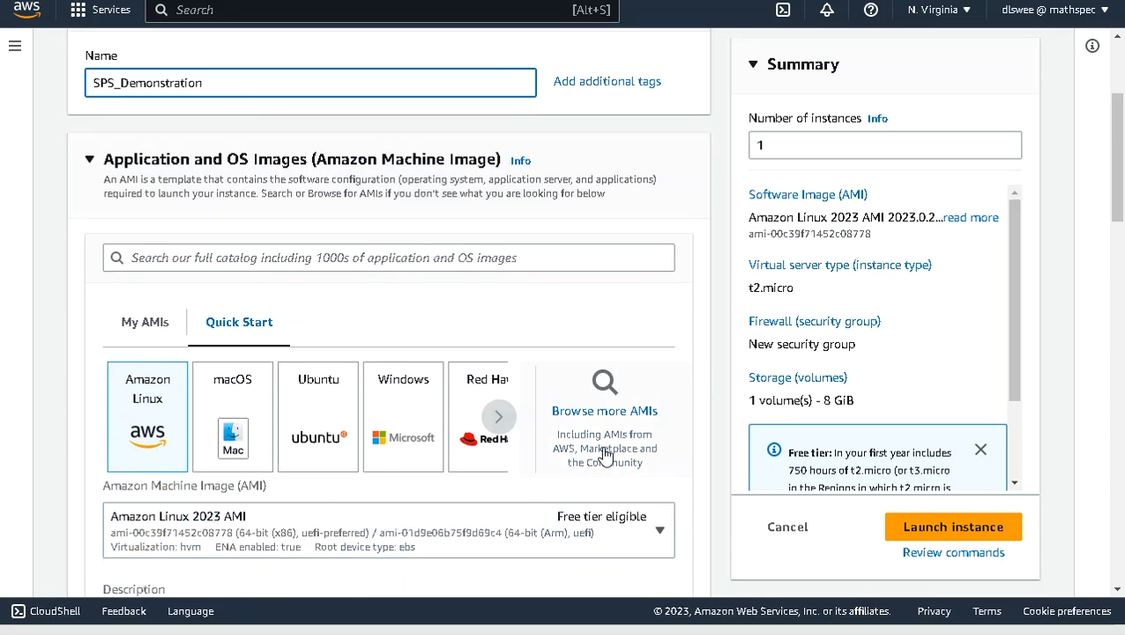
left_click(608, 454)
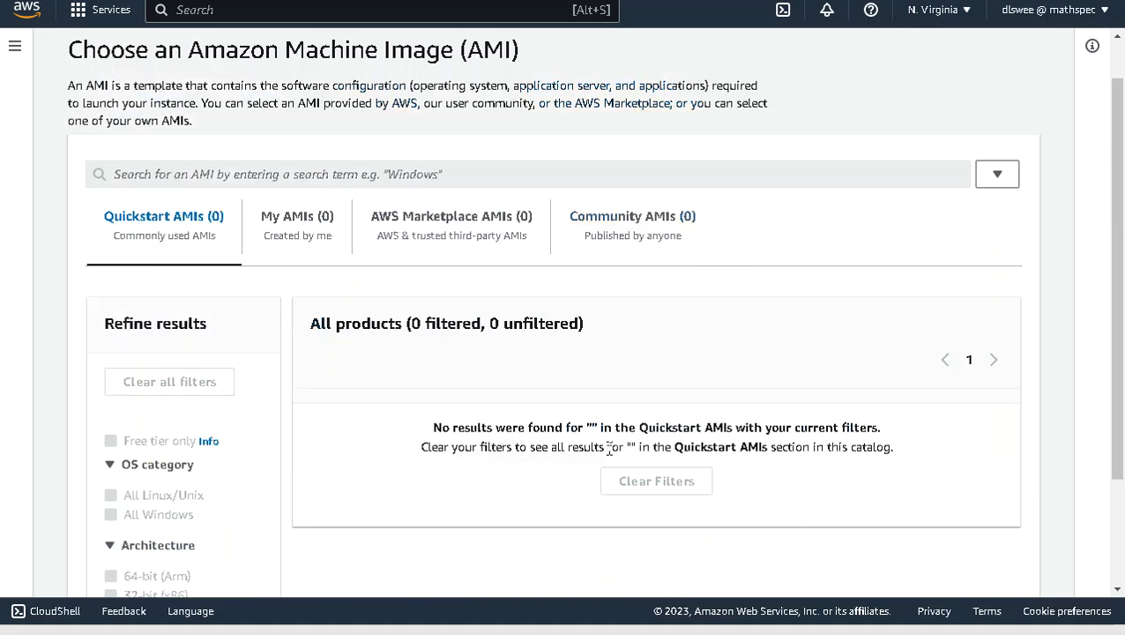
scroll(603, 344, "down", 3)
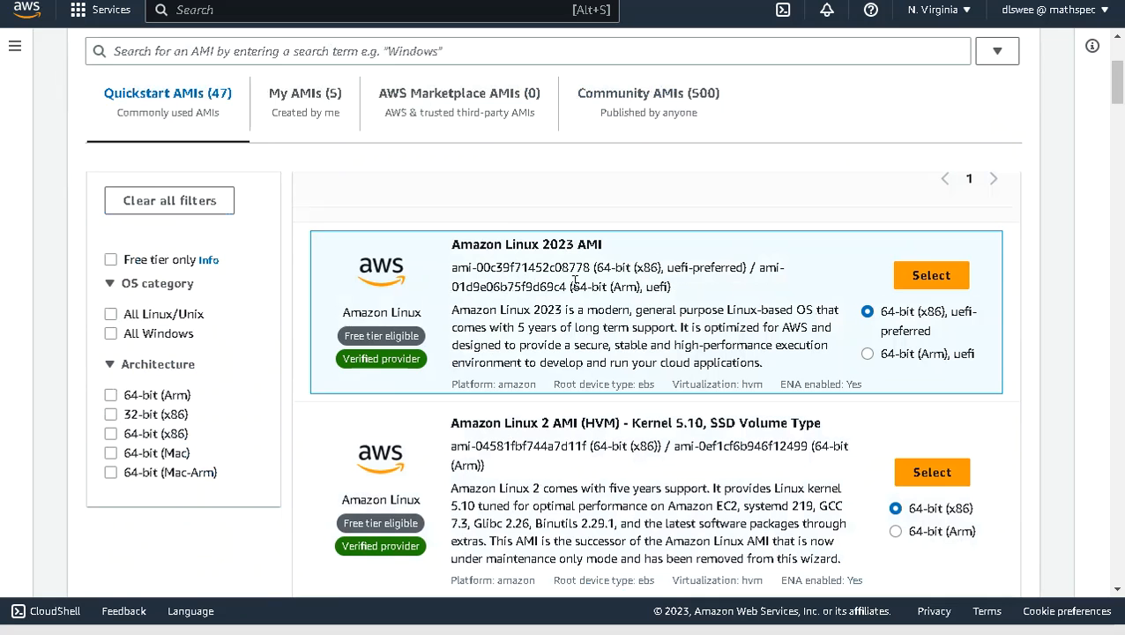
left_click(451, 95)
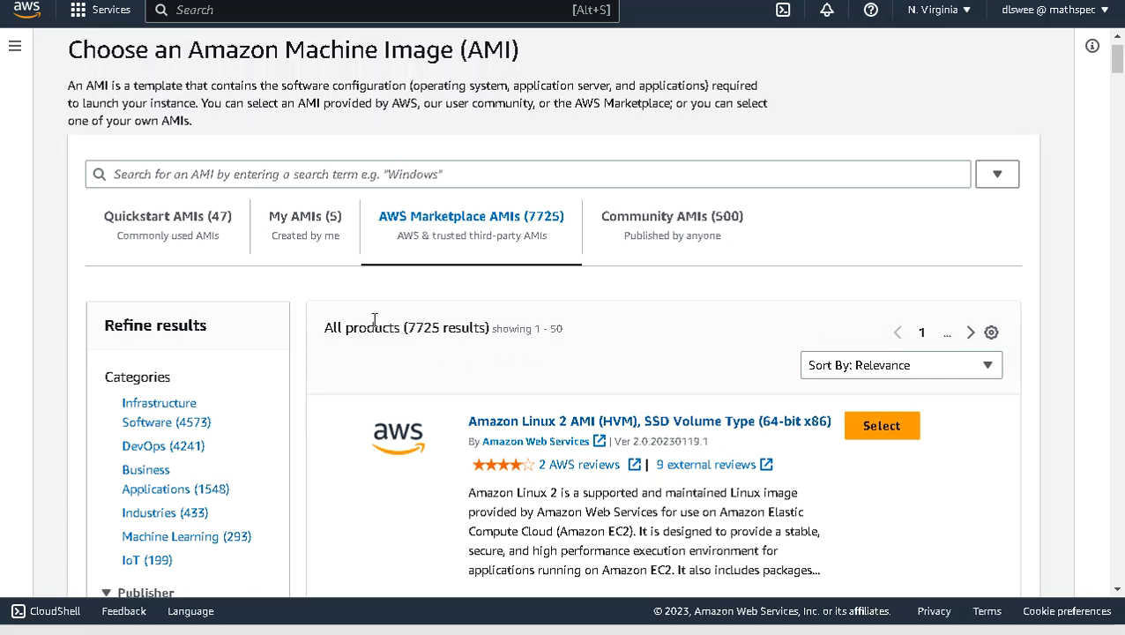
left_click(308, 227)
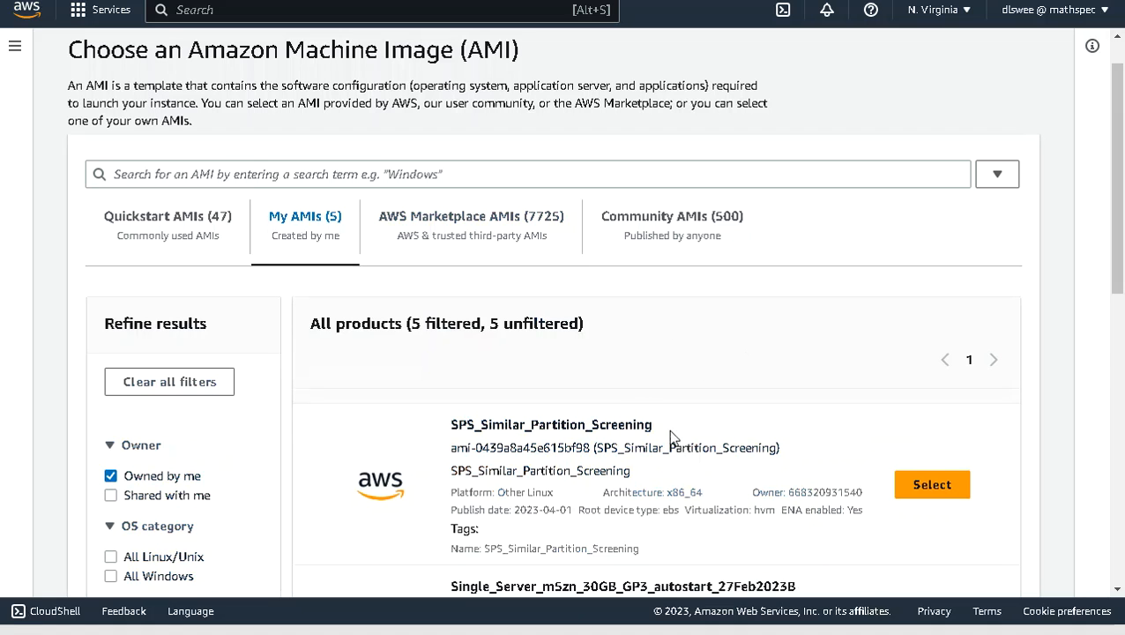
left_click(932, 488)
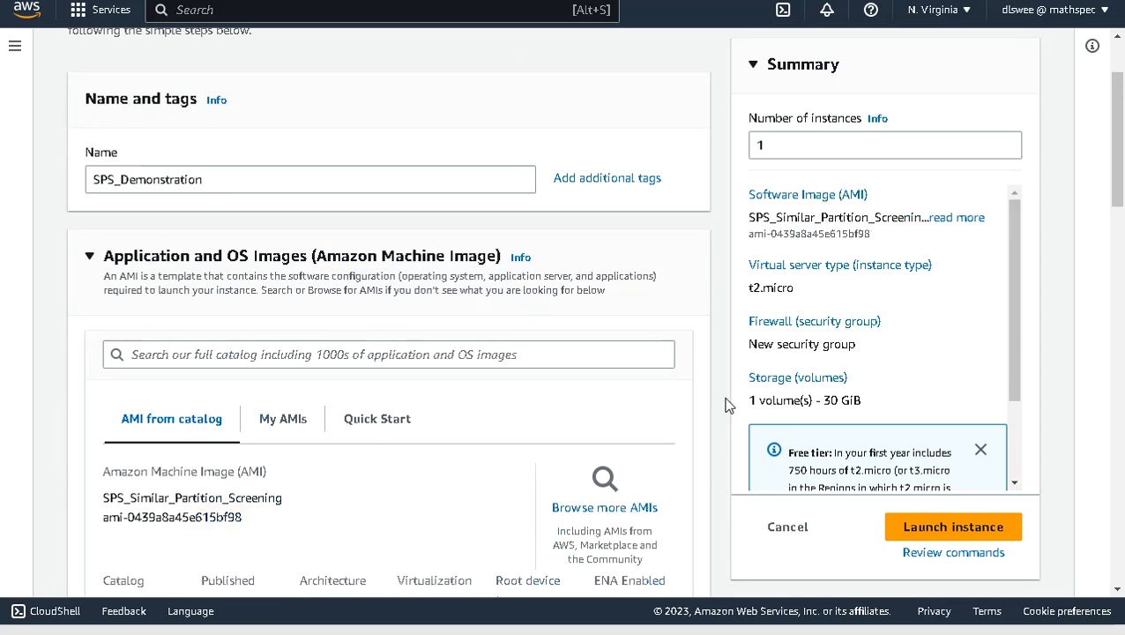
- Set the instance type to m5zn.large
left_click_drag(1016, 330, 1020, 291)
left_click_drag(1114, 192, 1099, 318)
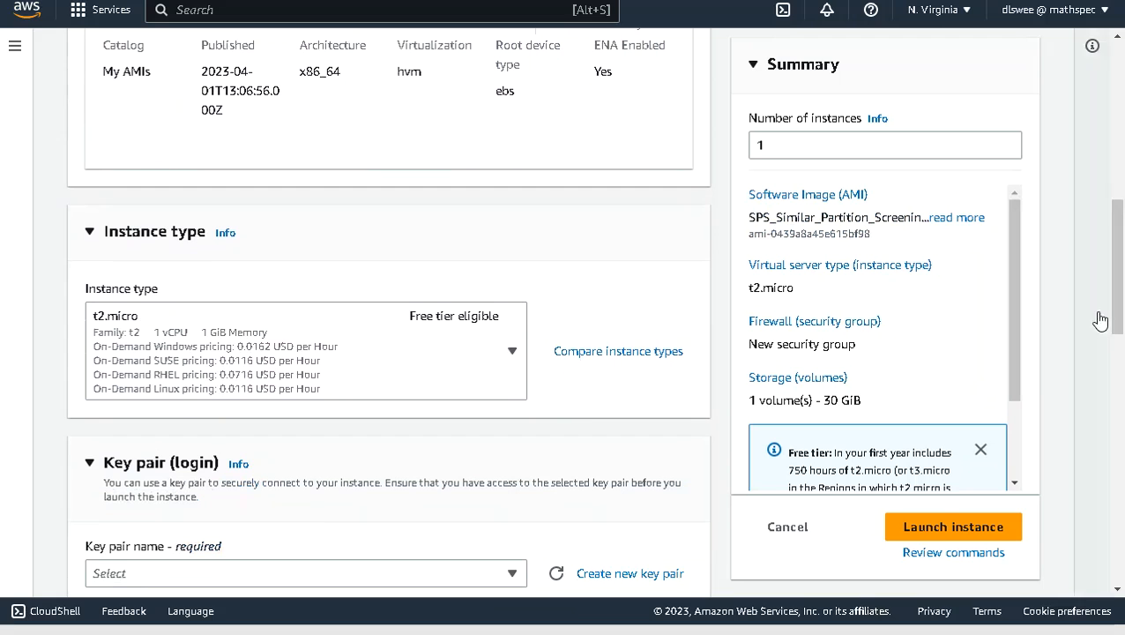
left_click(512, 353)
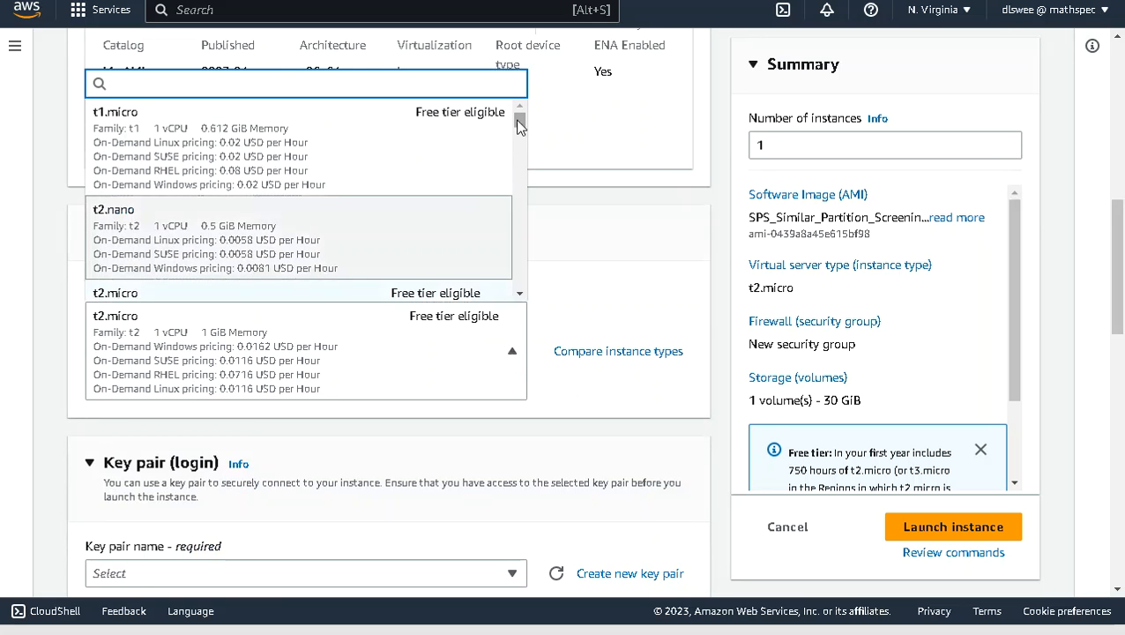
left_click_drag(520, 124, 518, 205)
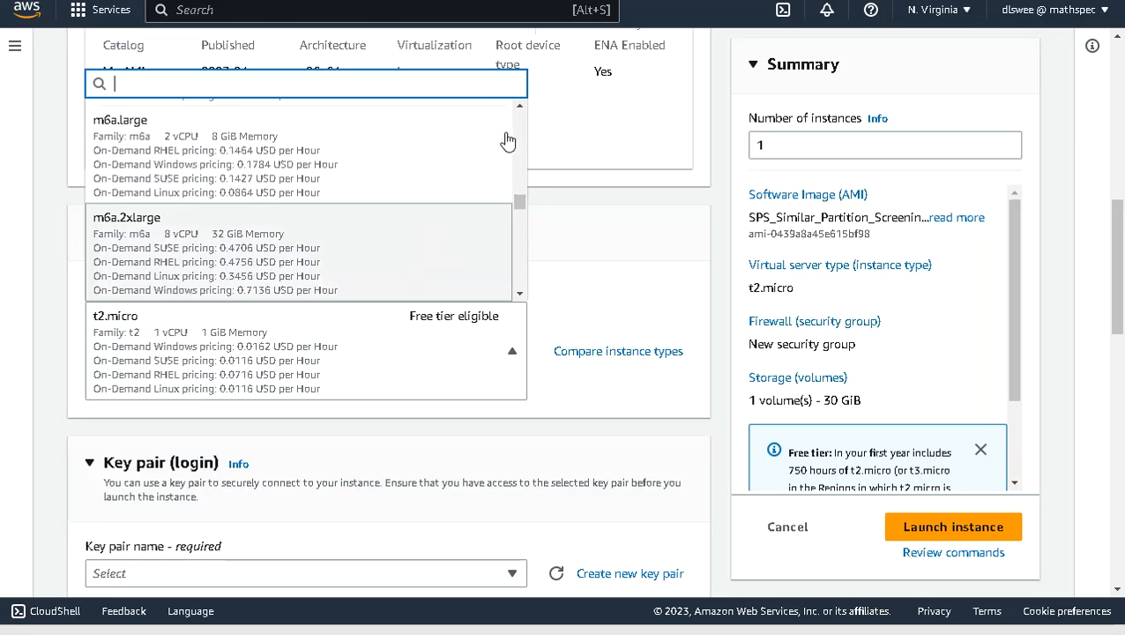
left_click(519, 107)
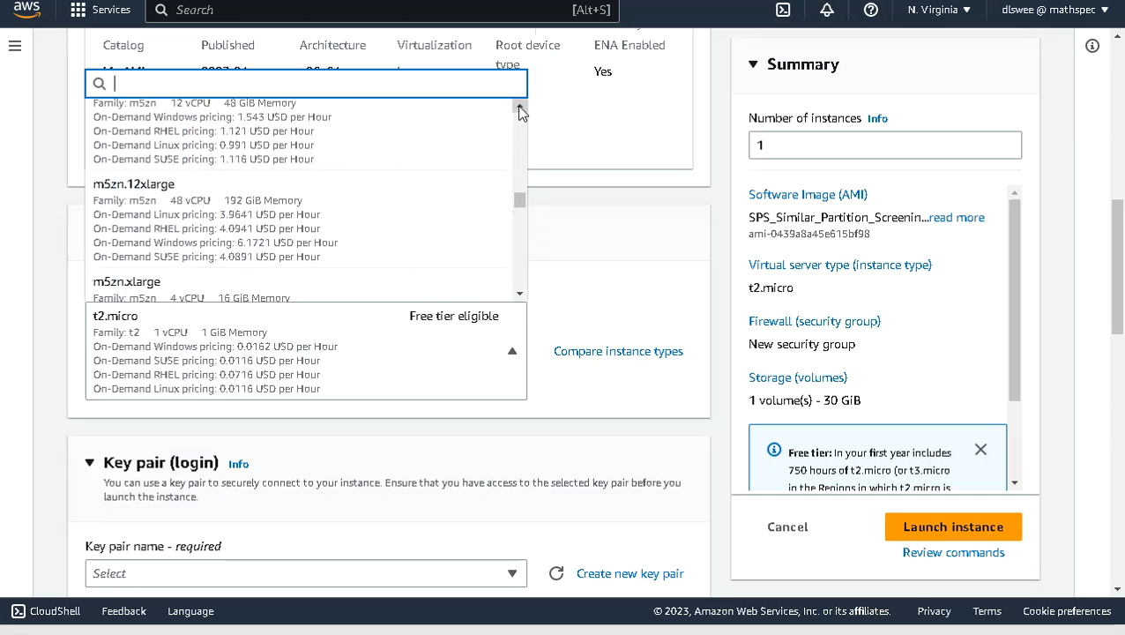
left_click(520, 107)
left_click(519, 107)
left_click(519, 108)
left_click(520, 108)
left_click(520, 107)
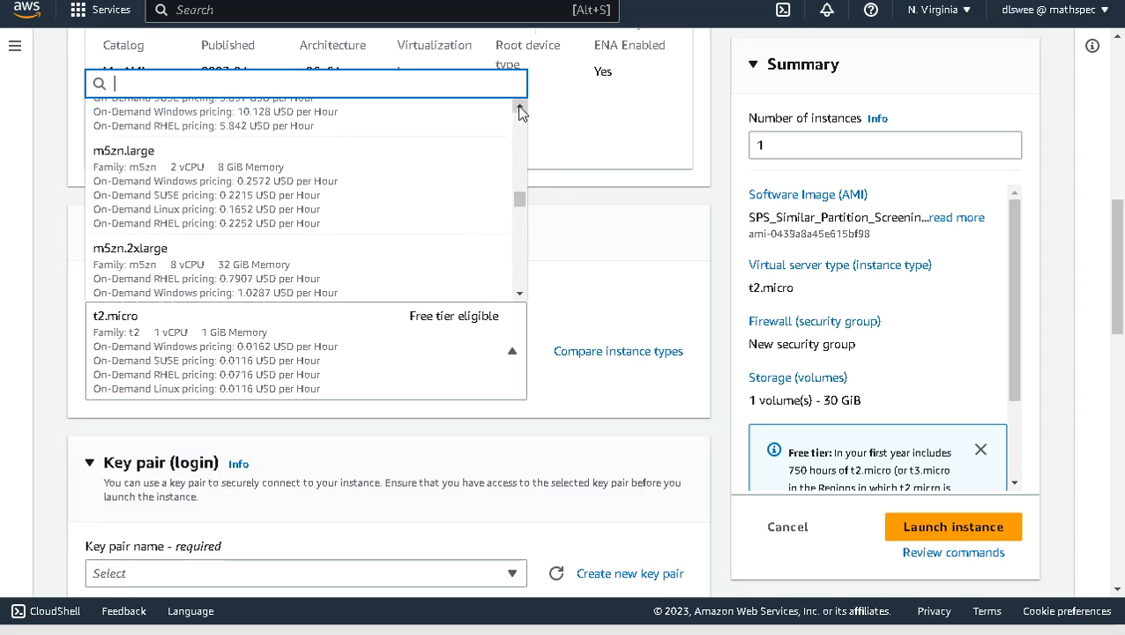
left_click(132, 157)
- Create an RSA key pair named SPS_video with the .ppk private key file format for the instance login
scroll(1116, 296, "down", 1)
scroll(1116, 296, "down", 3)
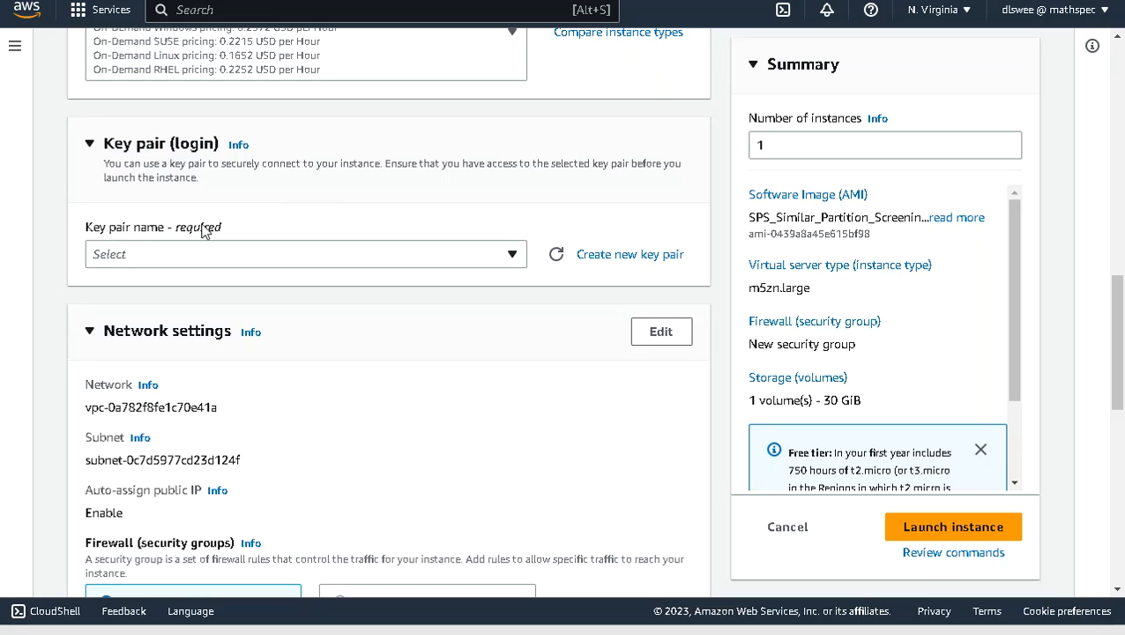
left_click(620, 258)
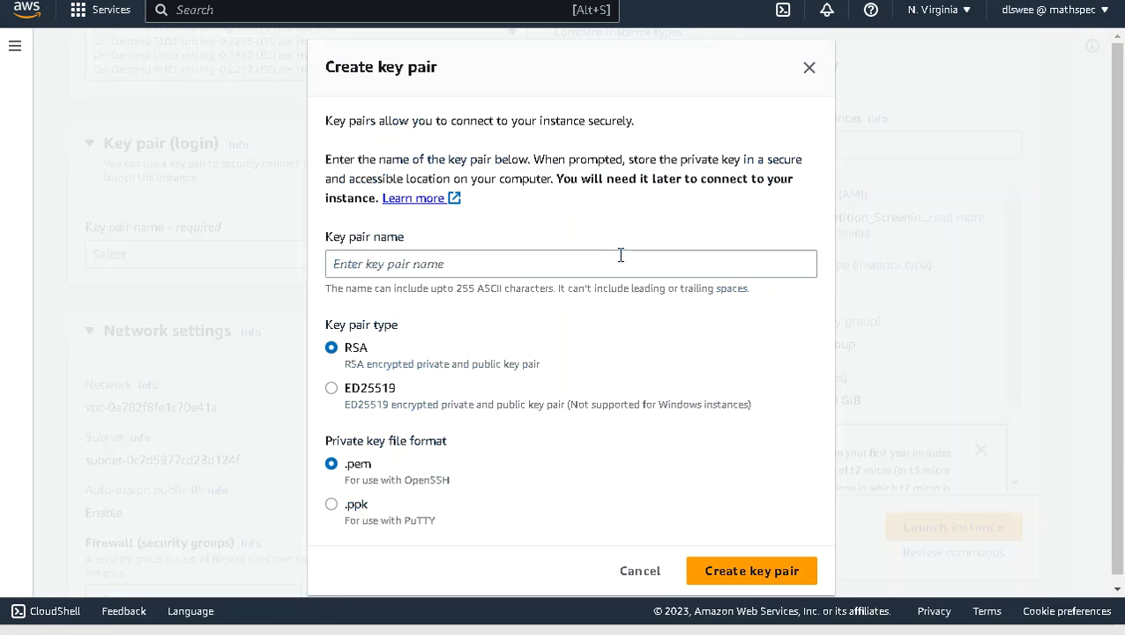
left_click(475, 265)
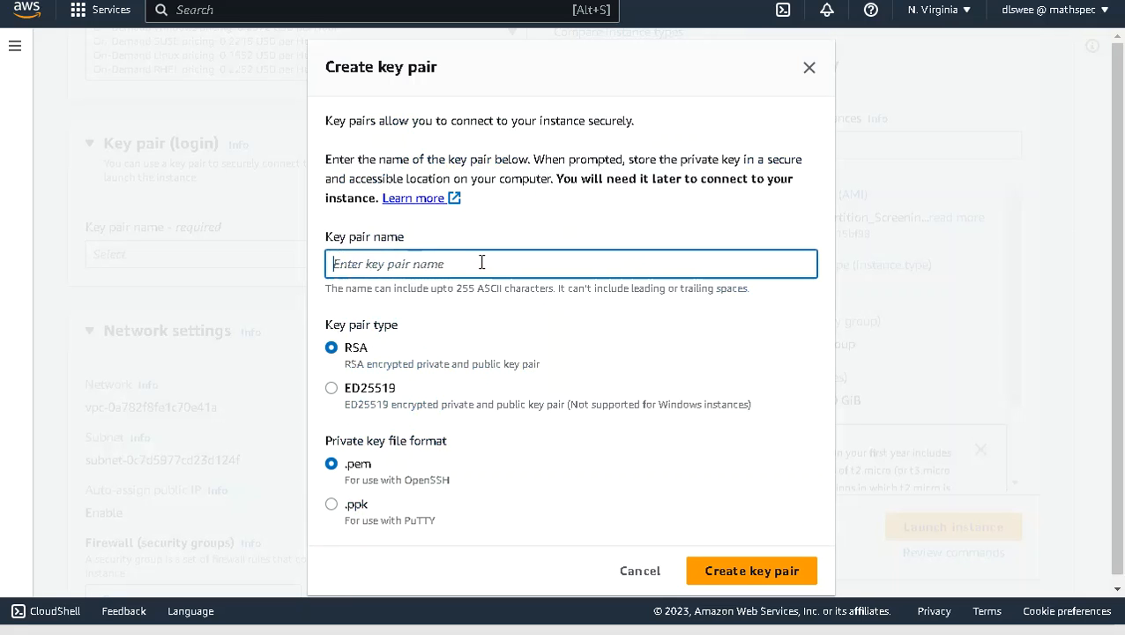
type("SPS_video")
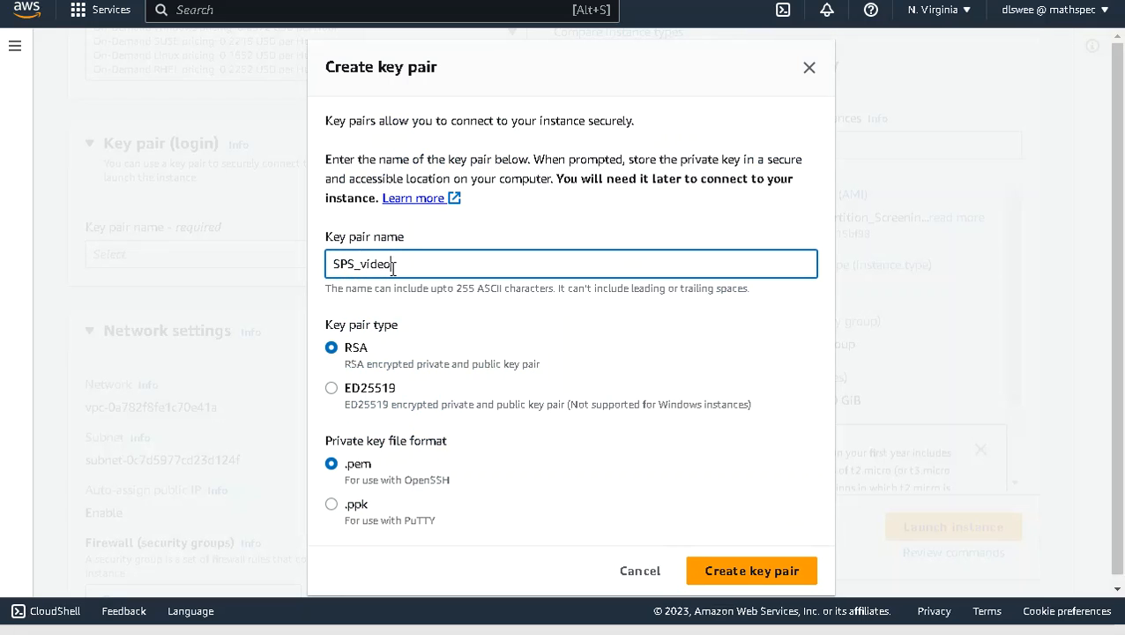
left_click(331, 504)
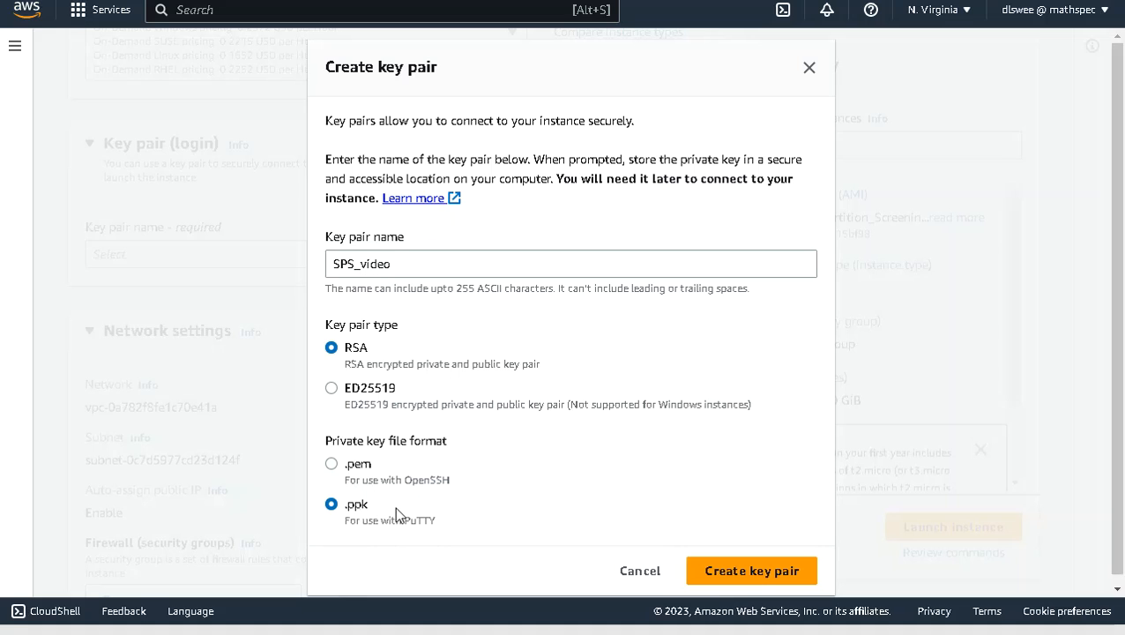
left_click(757, 571)
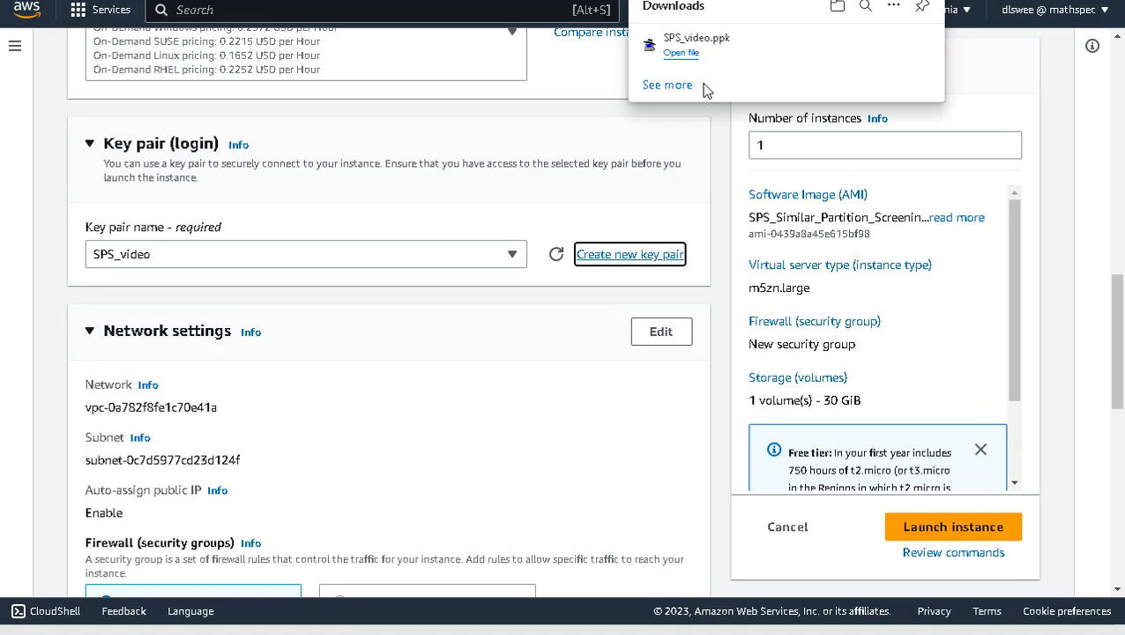
left_click(692, 150)
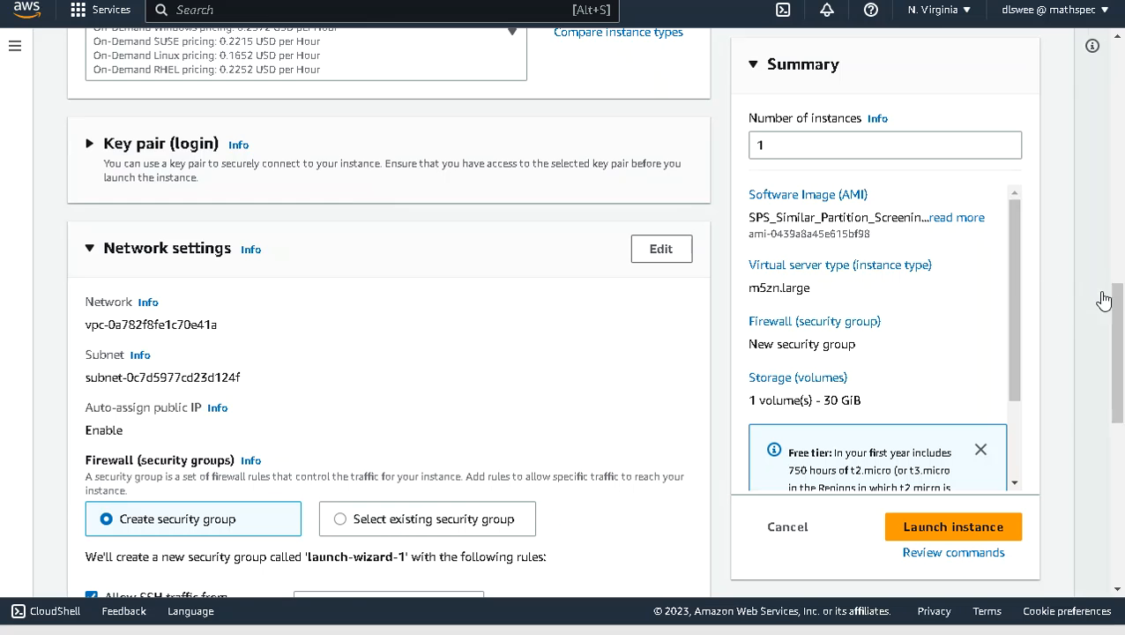
- Assign the existing security group launch-wizard-4 to the instance in the network settings
left_click_drag(1114, 307, 1114, 331)
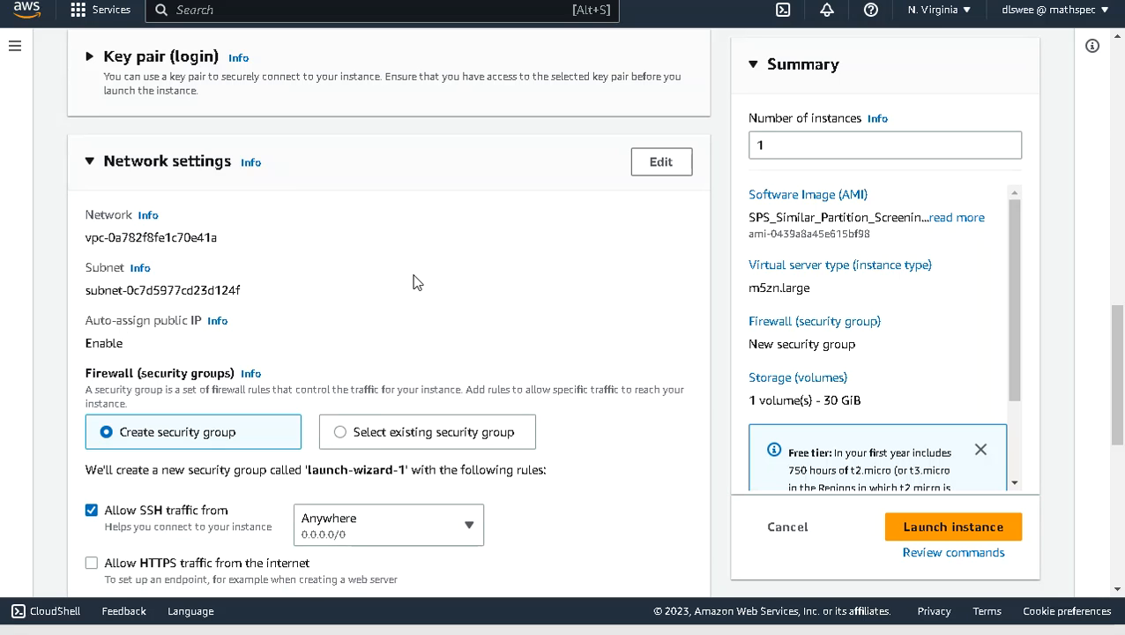
left_click(342, 434)
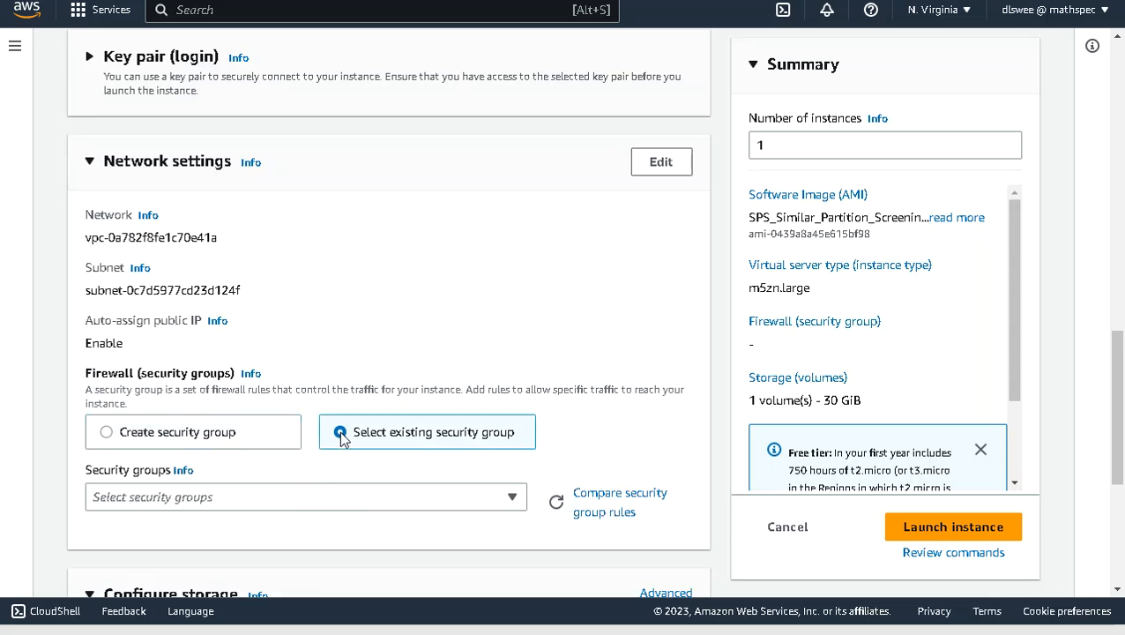
left_click(289, 503)
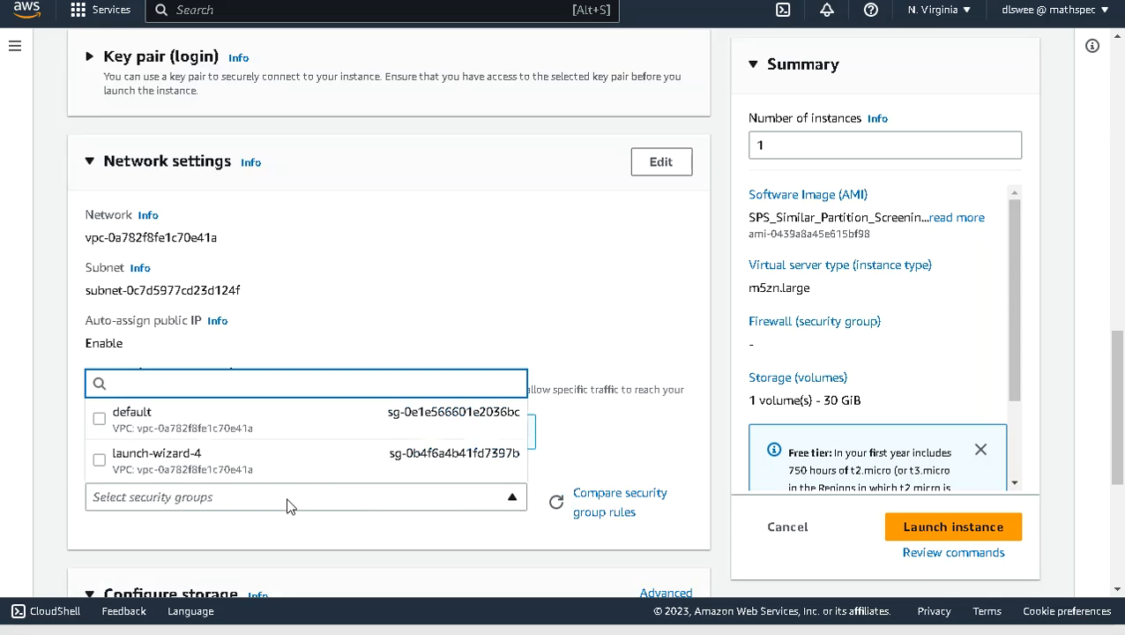
left_click(194, 466)
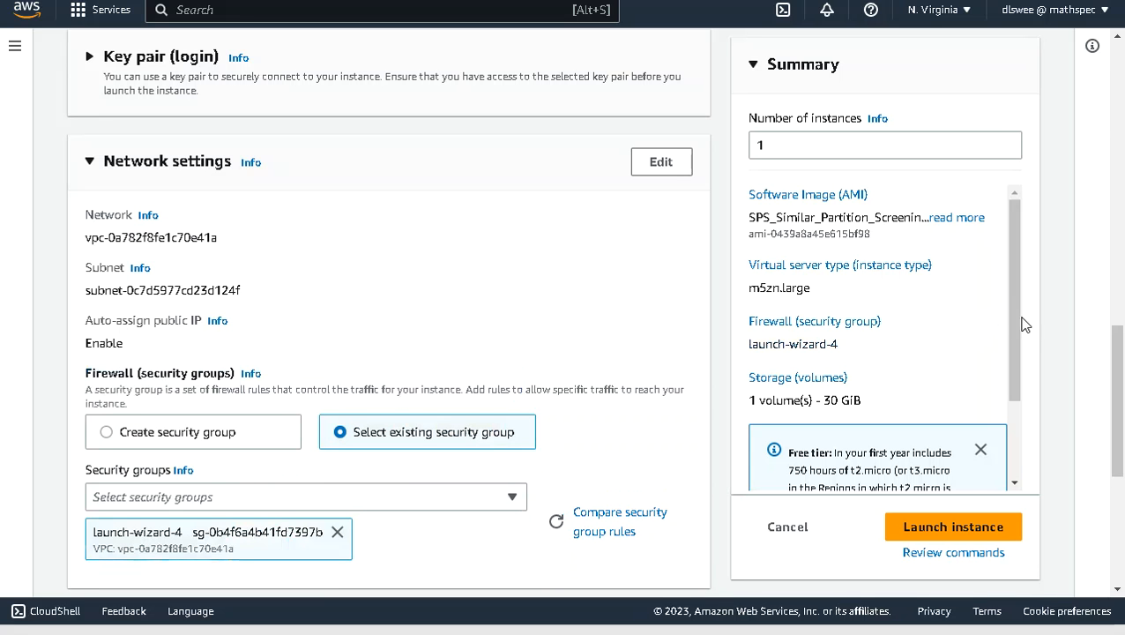
- Launch the configured instance and show the details of SPS_Demonstration in the instances list
left_click_drag(1111, 365, 1111, 447)
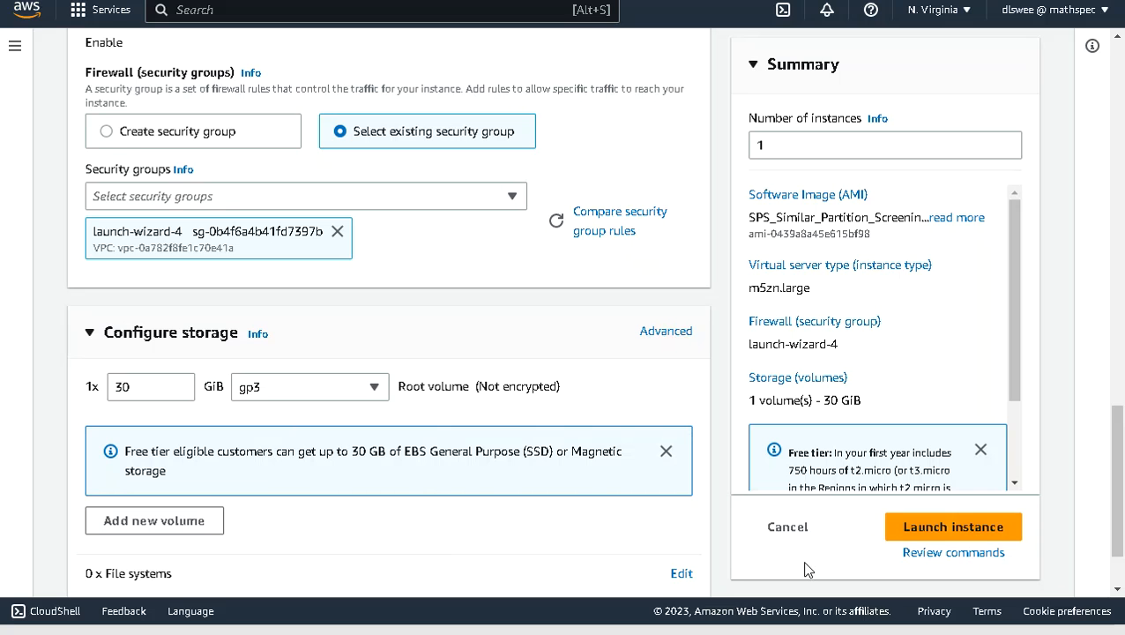
left_click(952, 530)
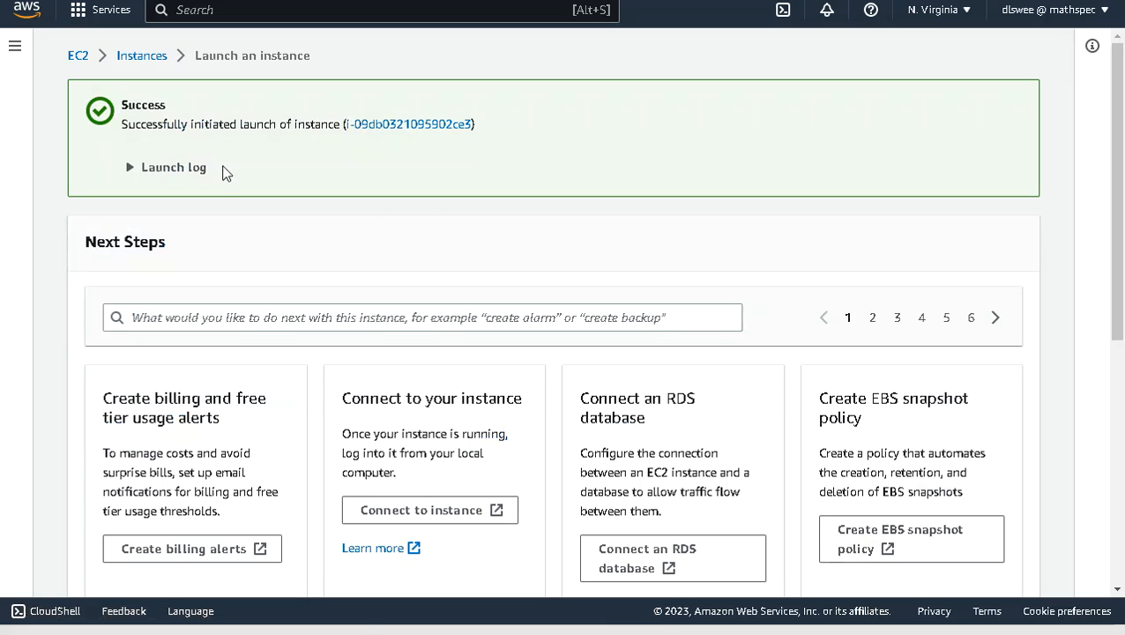
left_click(146, 60)
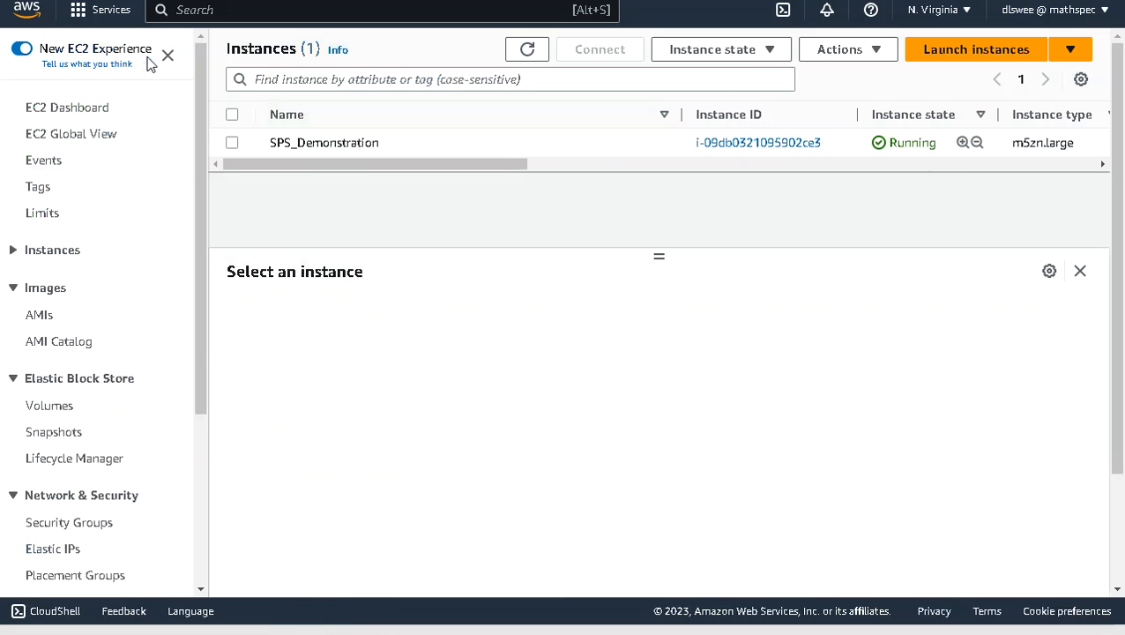
left_click(233, 143)
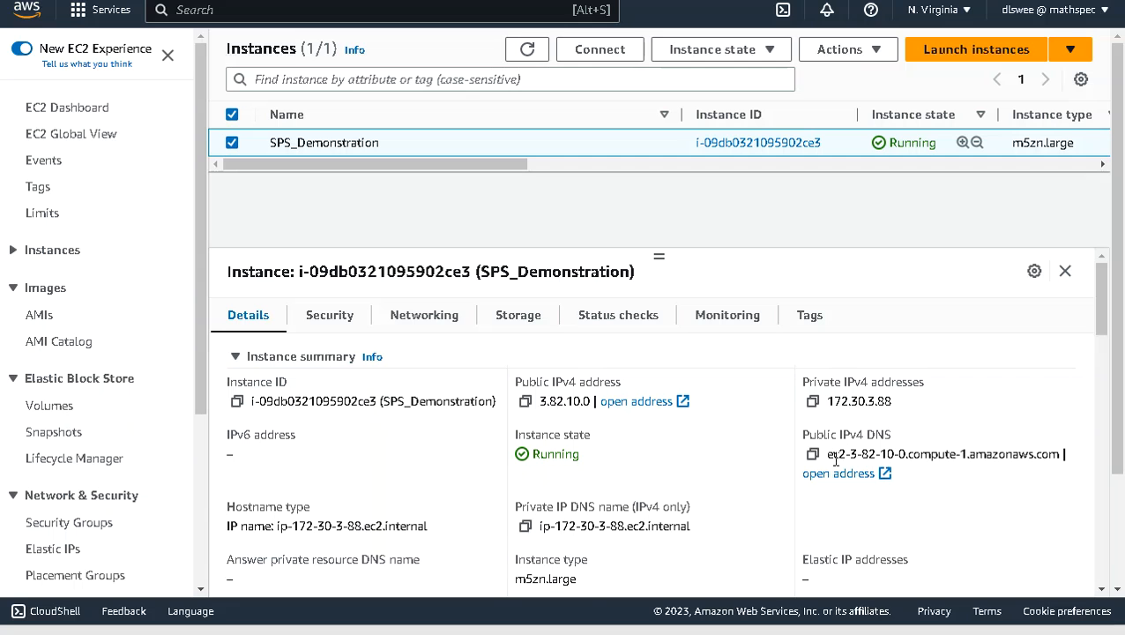
- Copy the public IPv4 DNS name of the SPS_Demonstration instance from its details
left_click_drag(829, 455, 1059, 455)
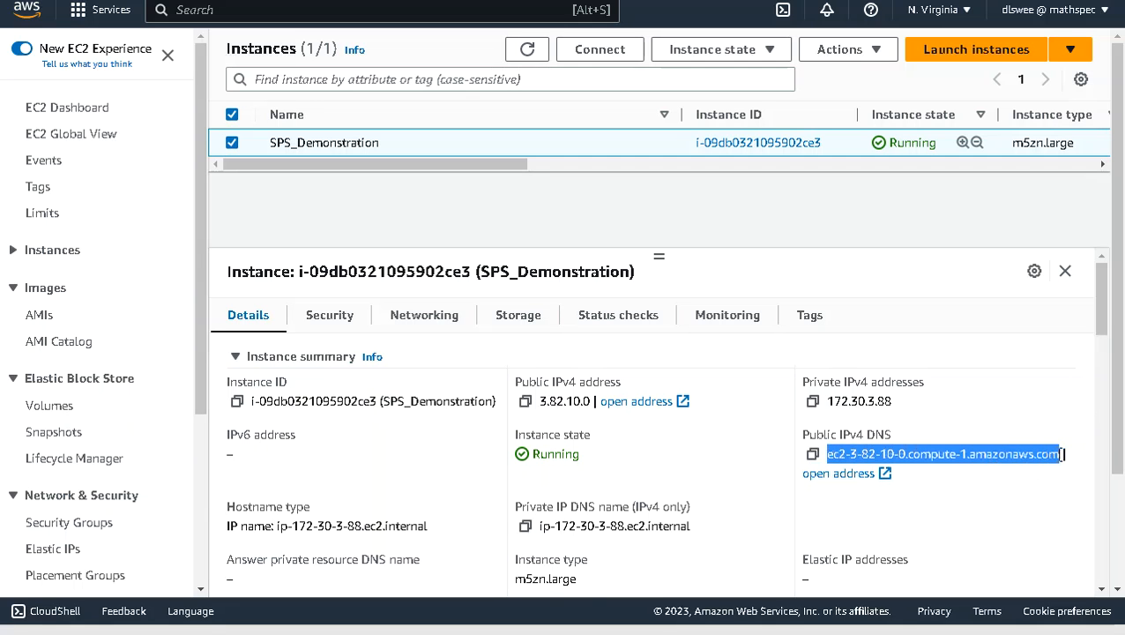
right_click(1003, 454)
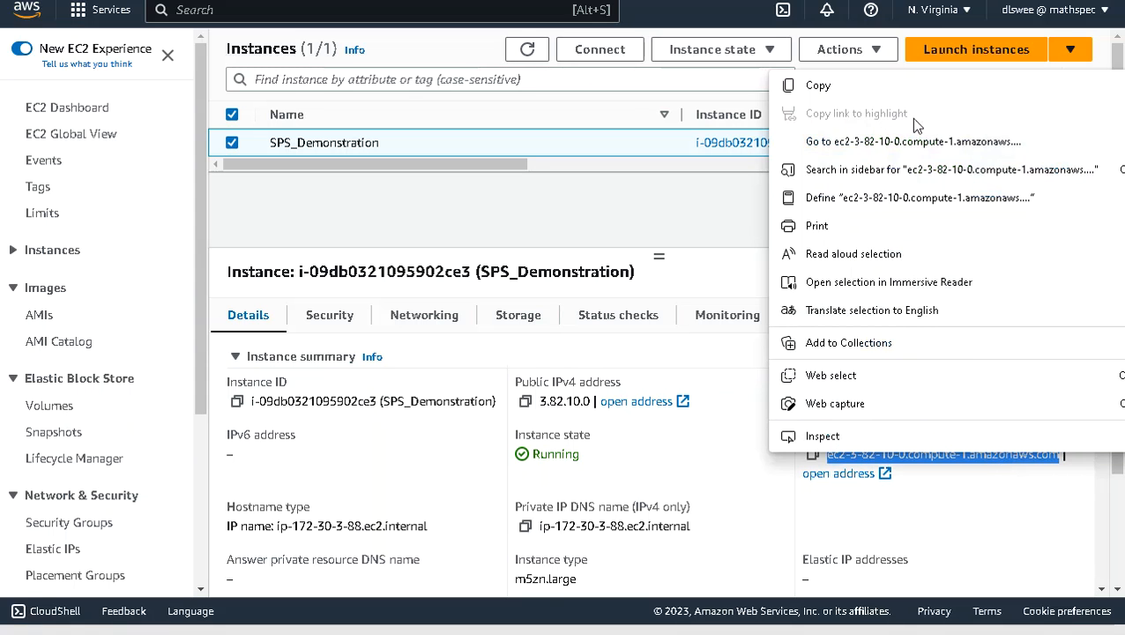
left_click(882, 88)
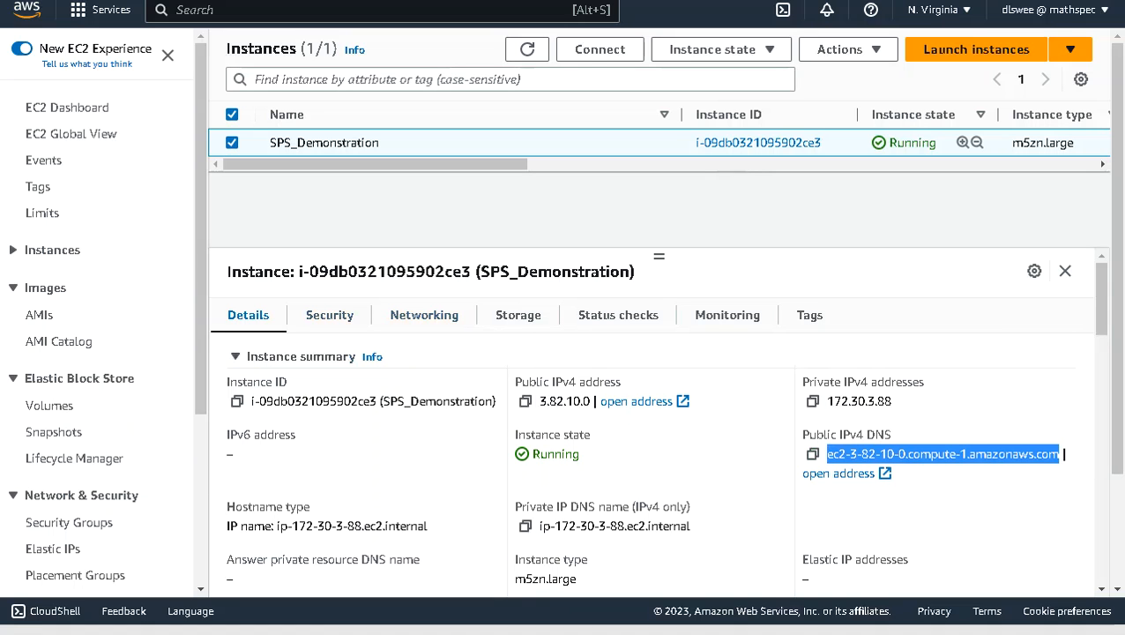
- Switch to WinSCP, replace the Similar_Partition_Screening site's host name with the copied ec2-3-82-10-0.compute-1.amazonaws.com, and save the site
key("alt+Tab")
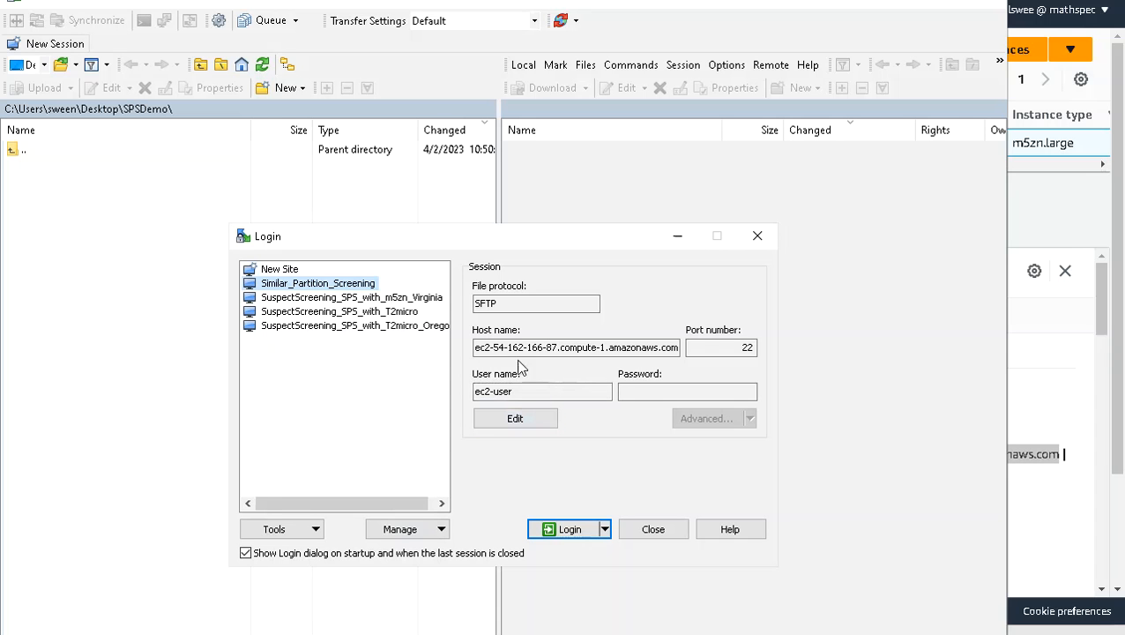
left_click(515, 420)
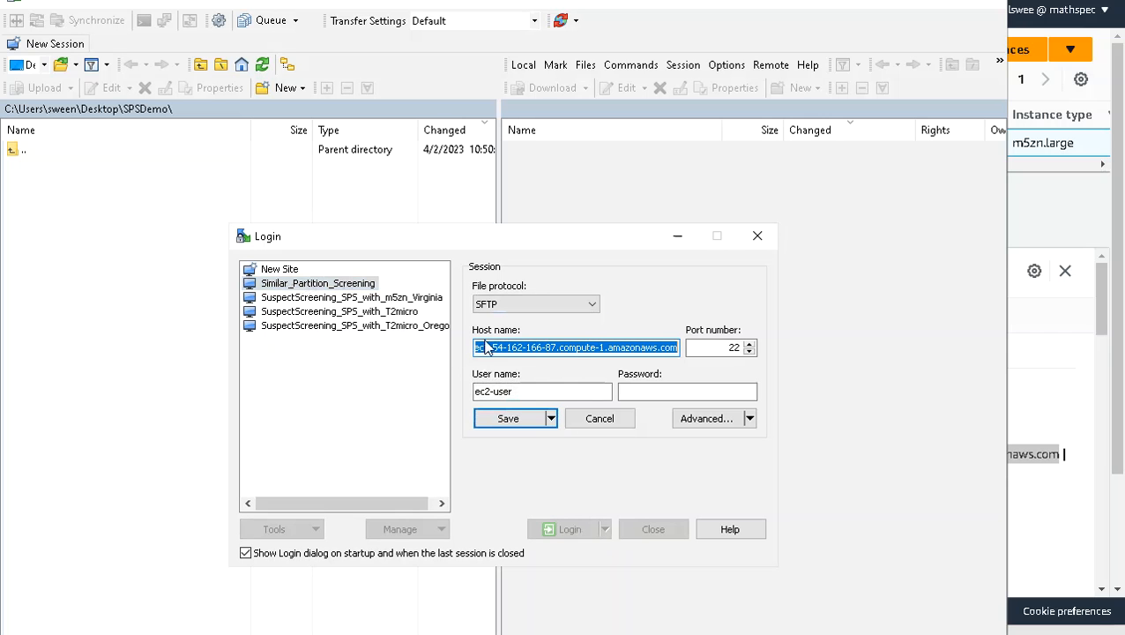
left_click_drag(475, 348, 684, 347)
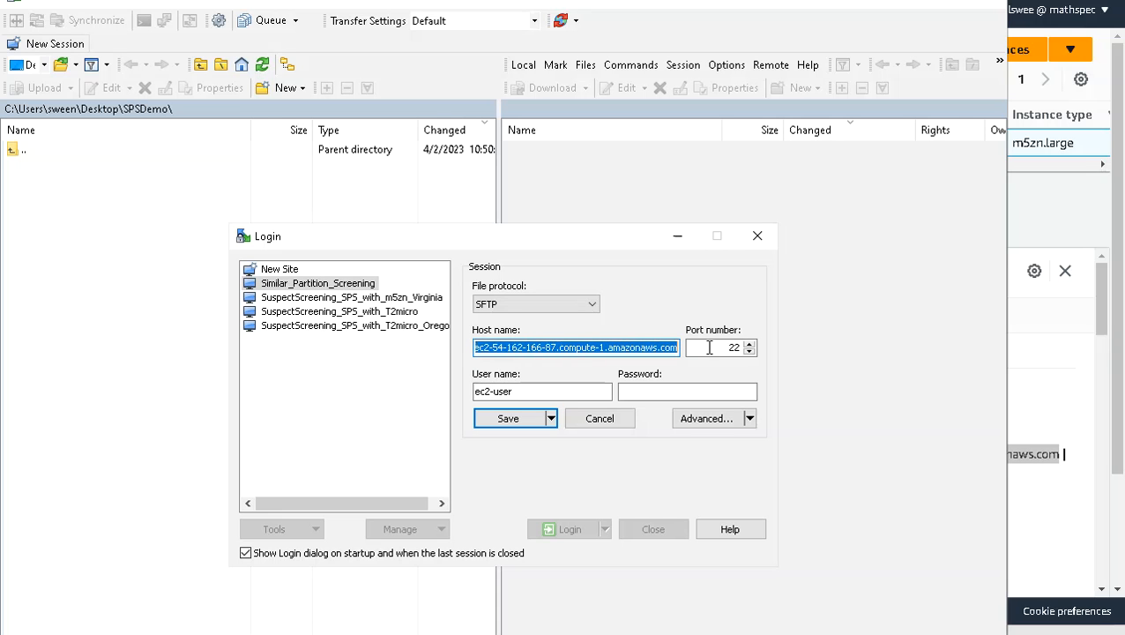
right_click(582, 346)
left_click(616, 424)
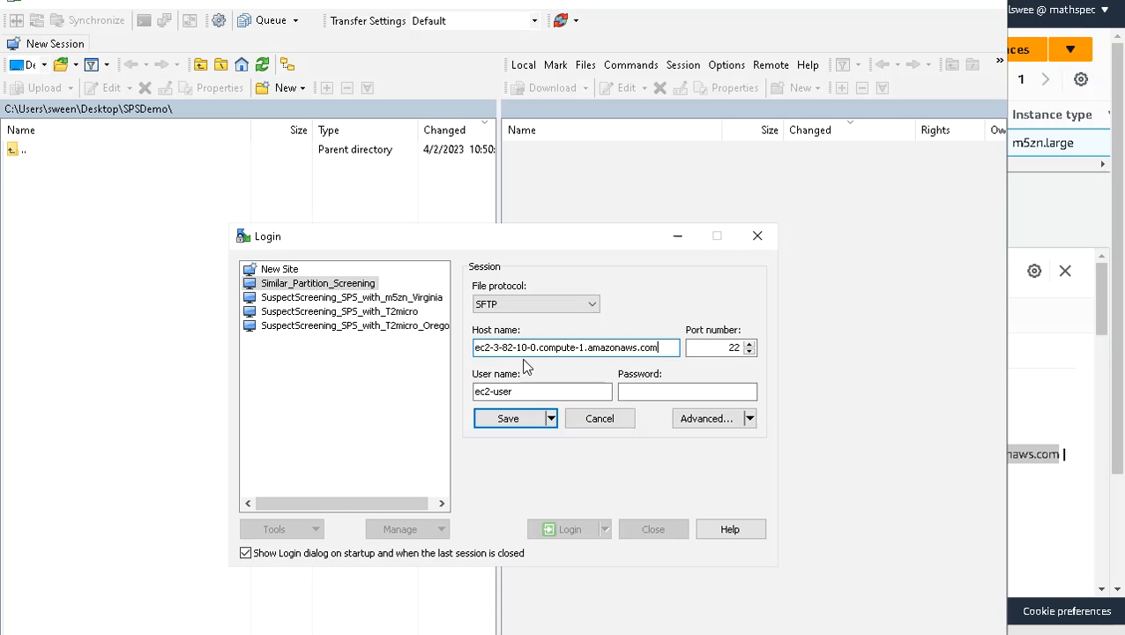
left_click(511, 419)
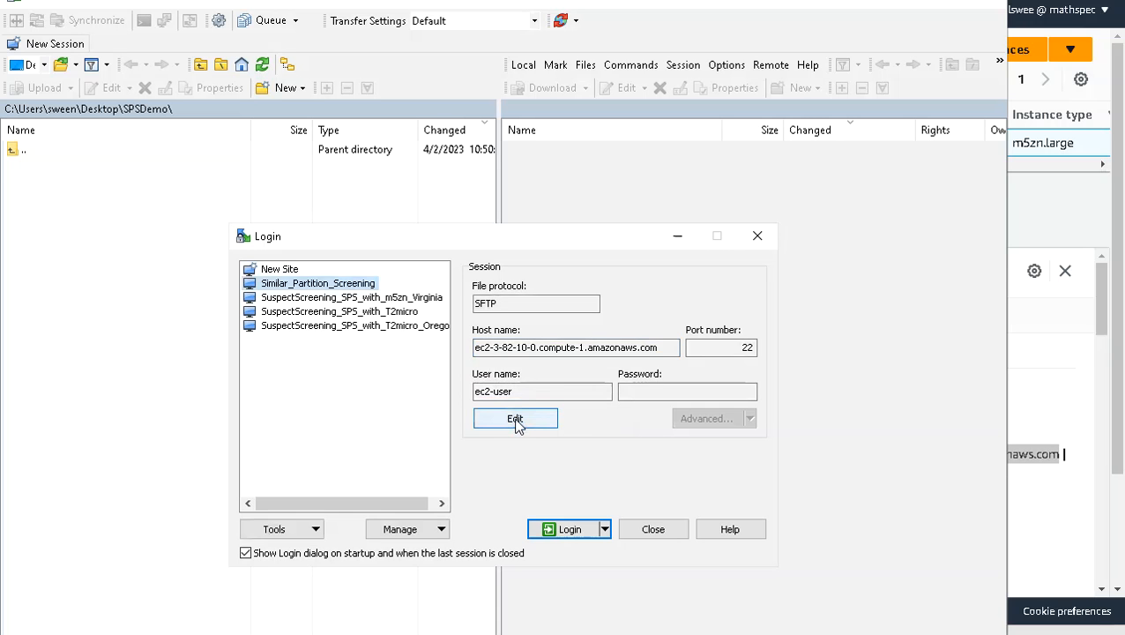
- Set the Similar_Partition_Screening site's SSH authentication private key file to SPS_video.ppk from F:\Amazon_Info and save the site
left_click(518, 419)
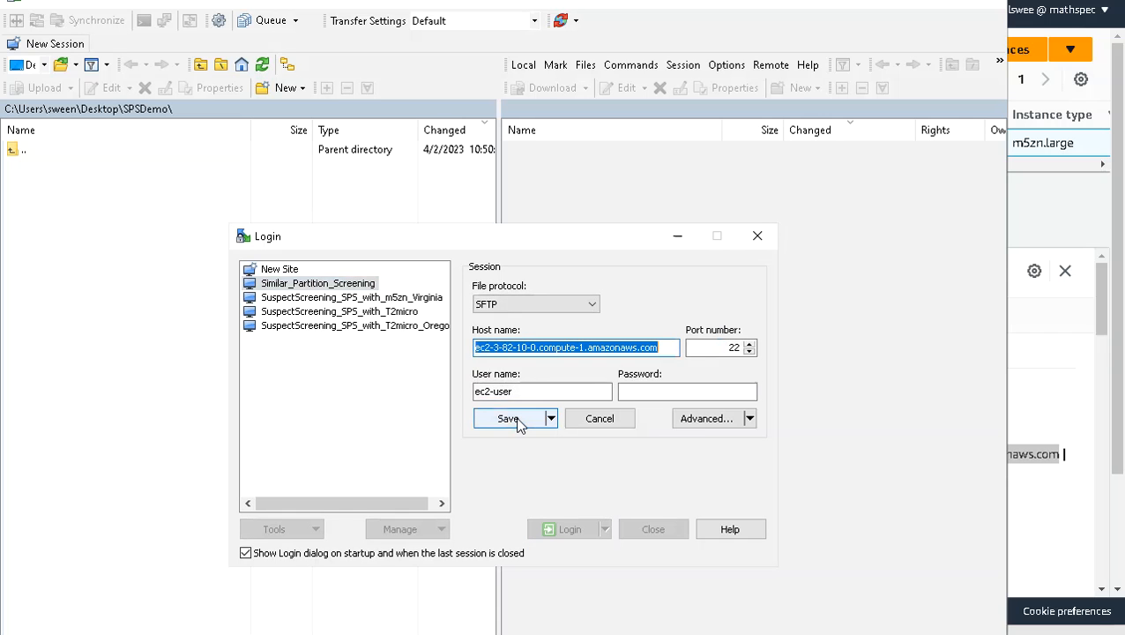
left_click(706, 420)
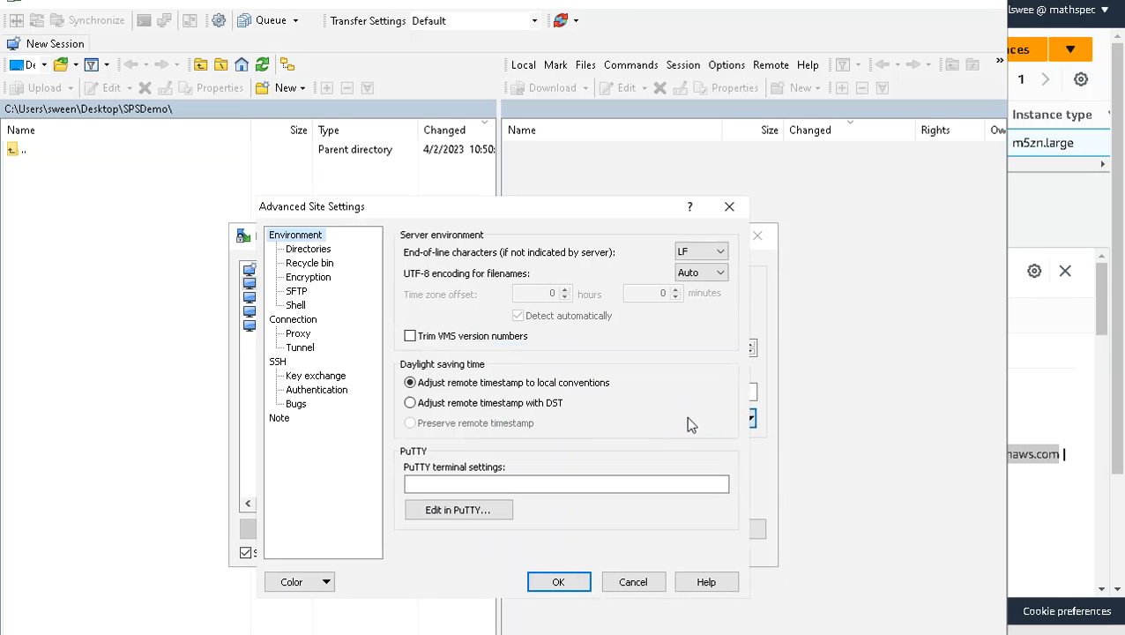
left_click(305, 392)
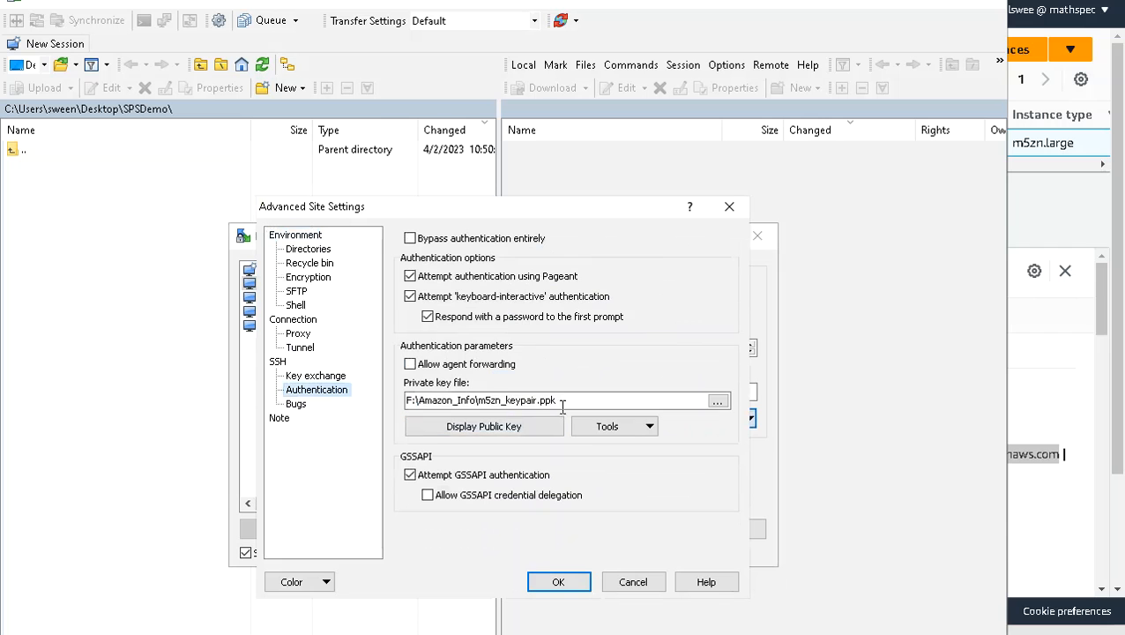
left_click(718, 402)
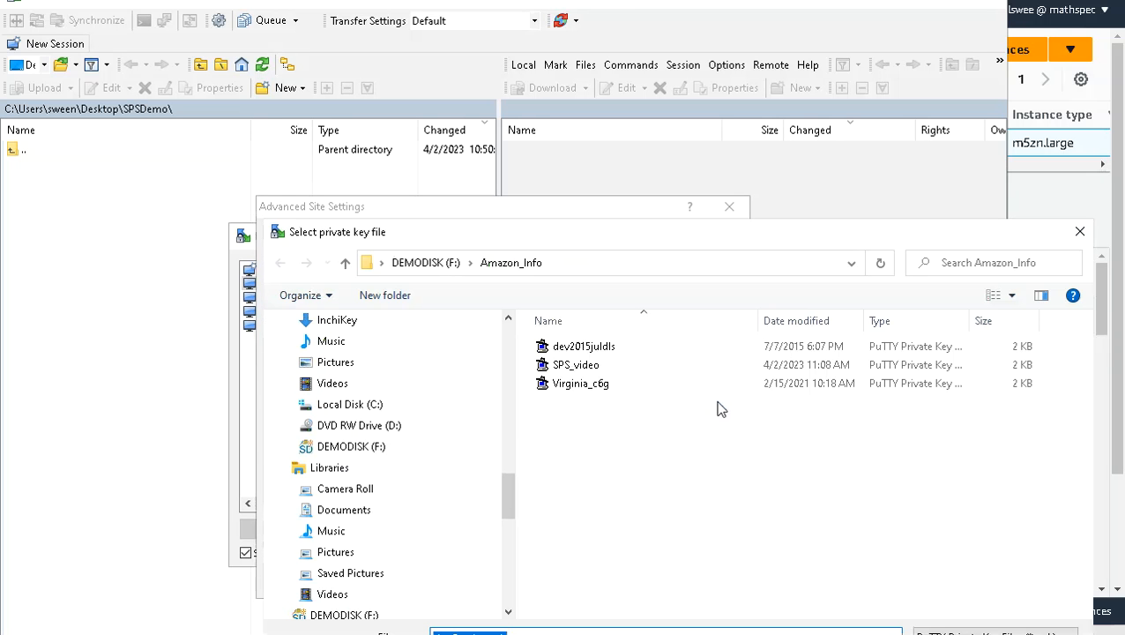
double_click(573, 365)
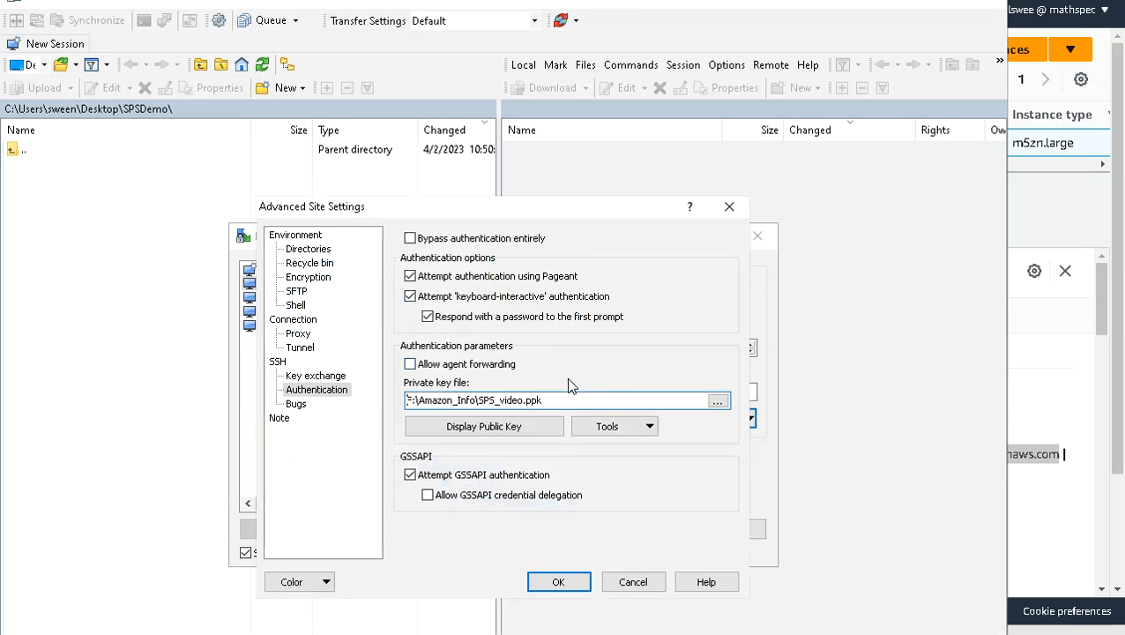
left_click(558, 582)
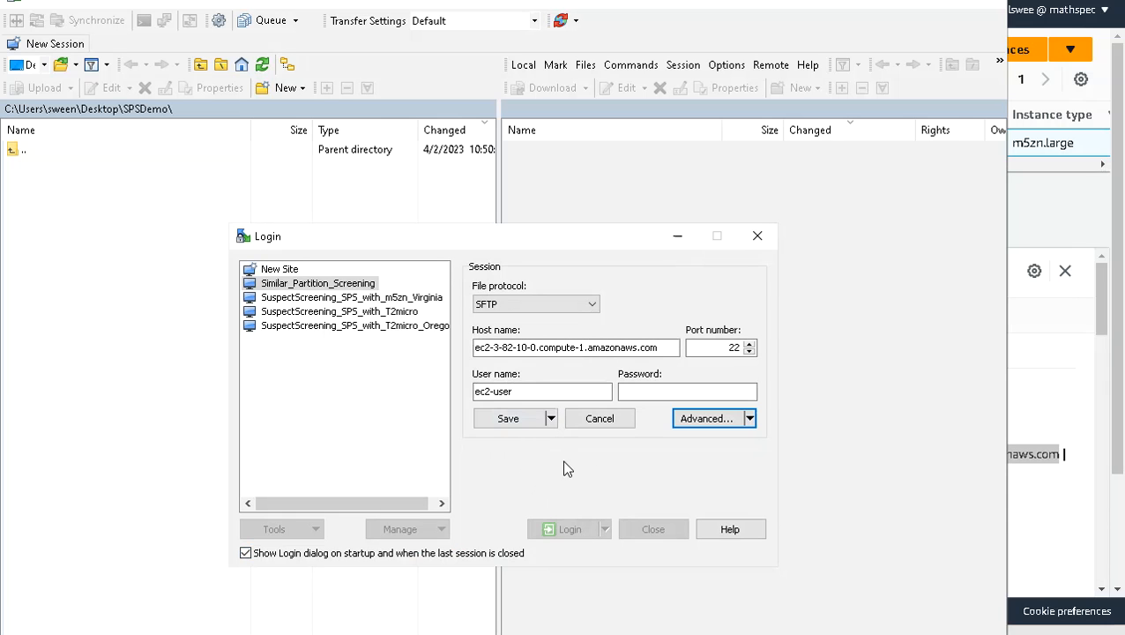
left_click(528, 421)
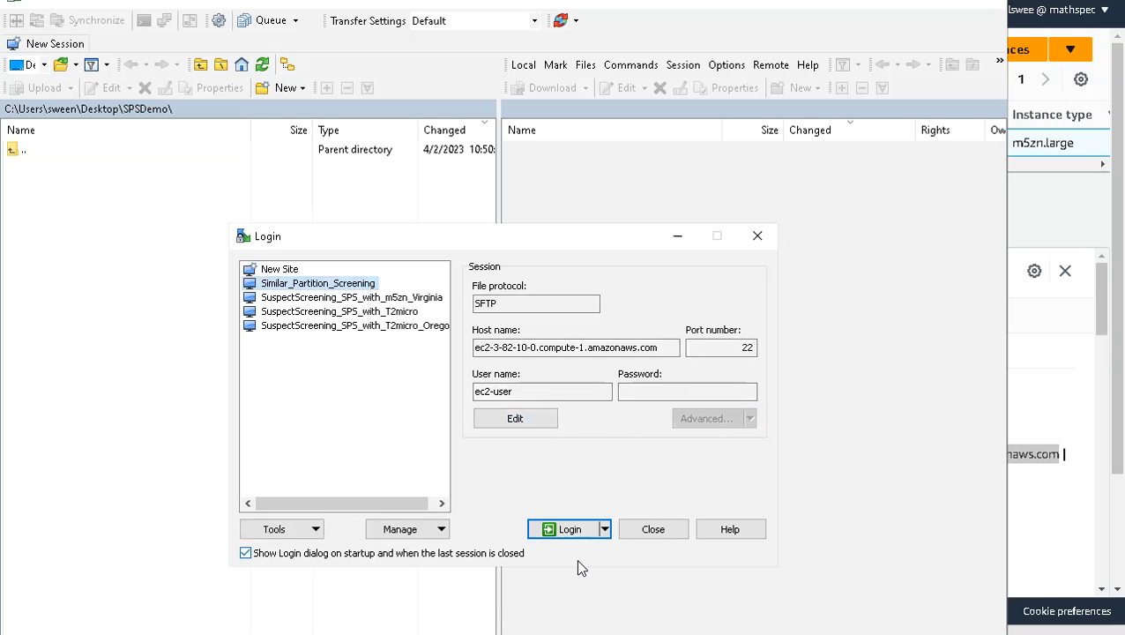
- Log in to the Similar_Partition_Screening site, accepting the server's host key, and open the remote Input folder
left_click(570, 532)
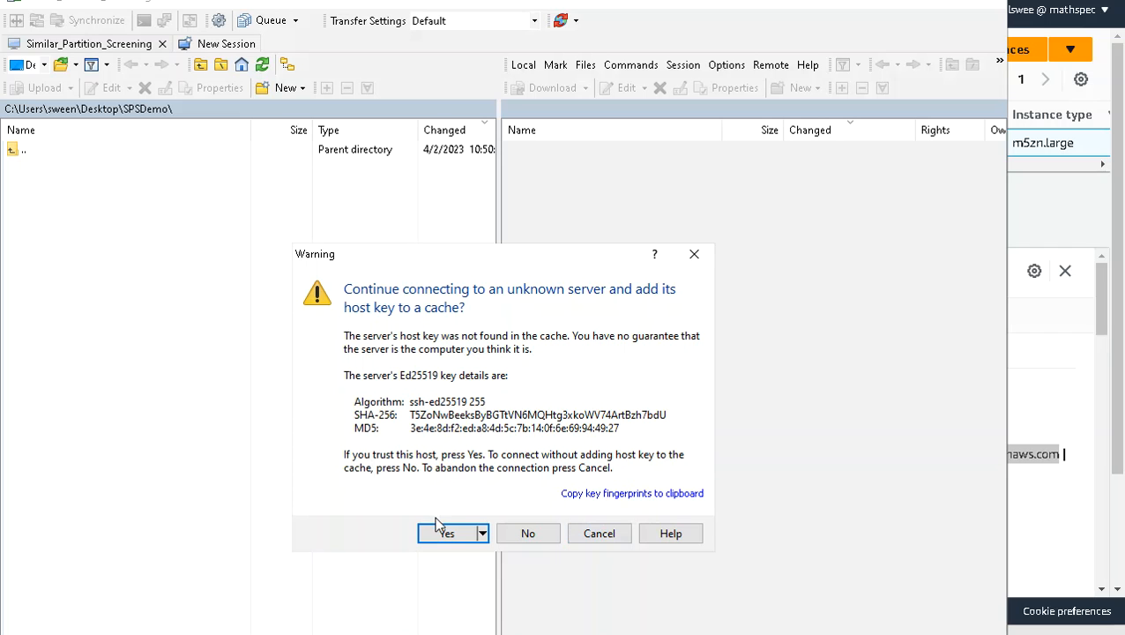
left_click(451, 534)
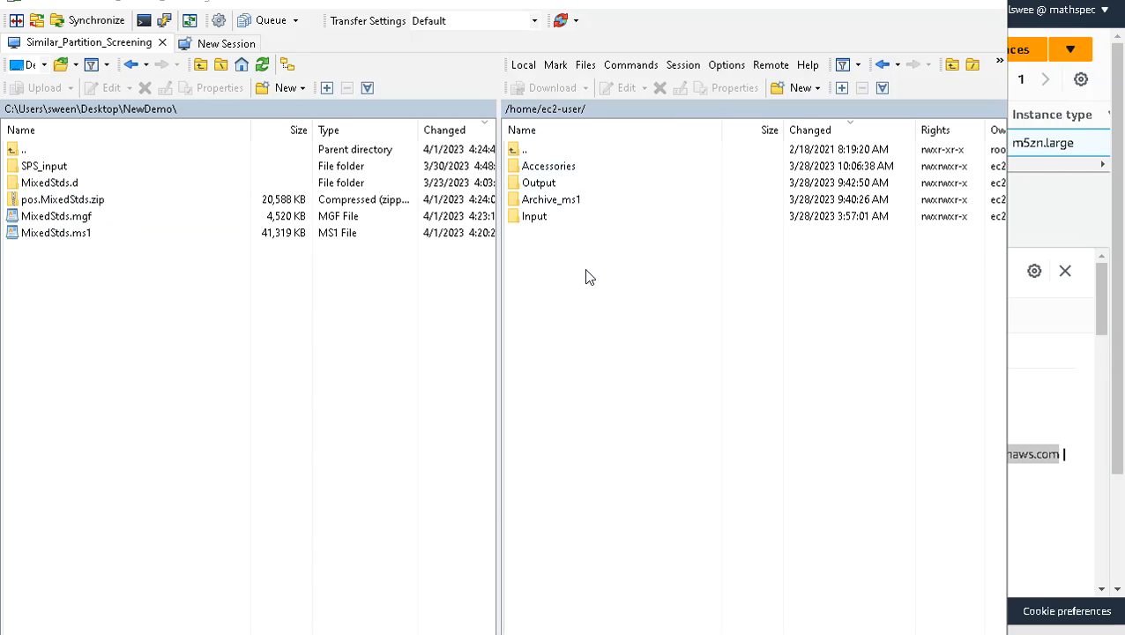
left_click(547, 244)
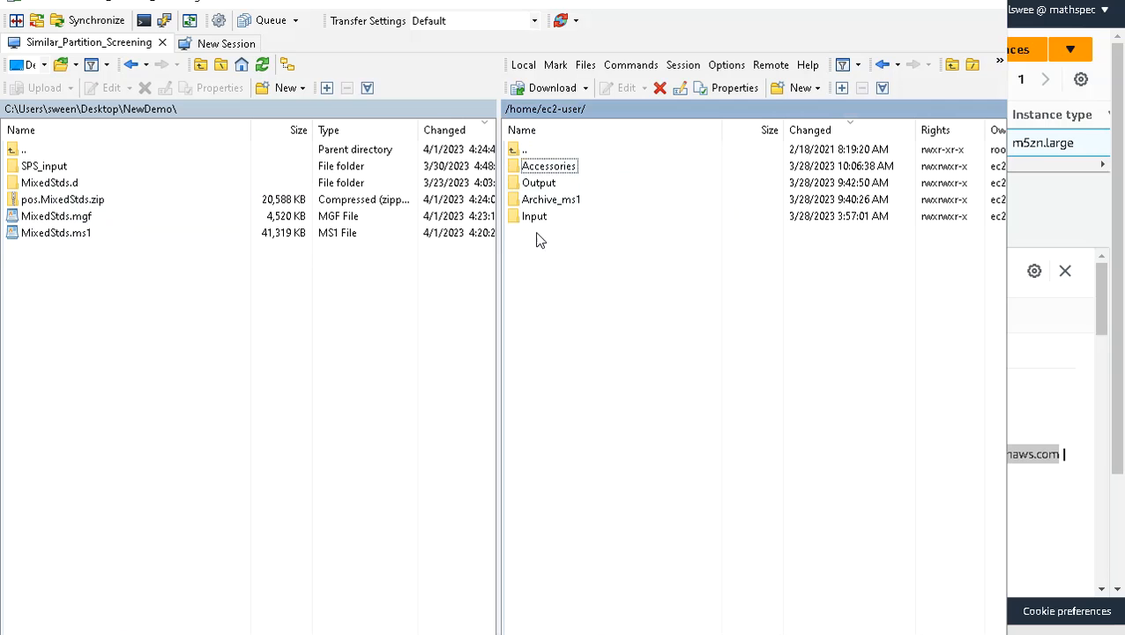
double_click(537, 220)
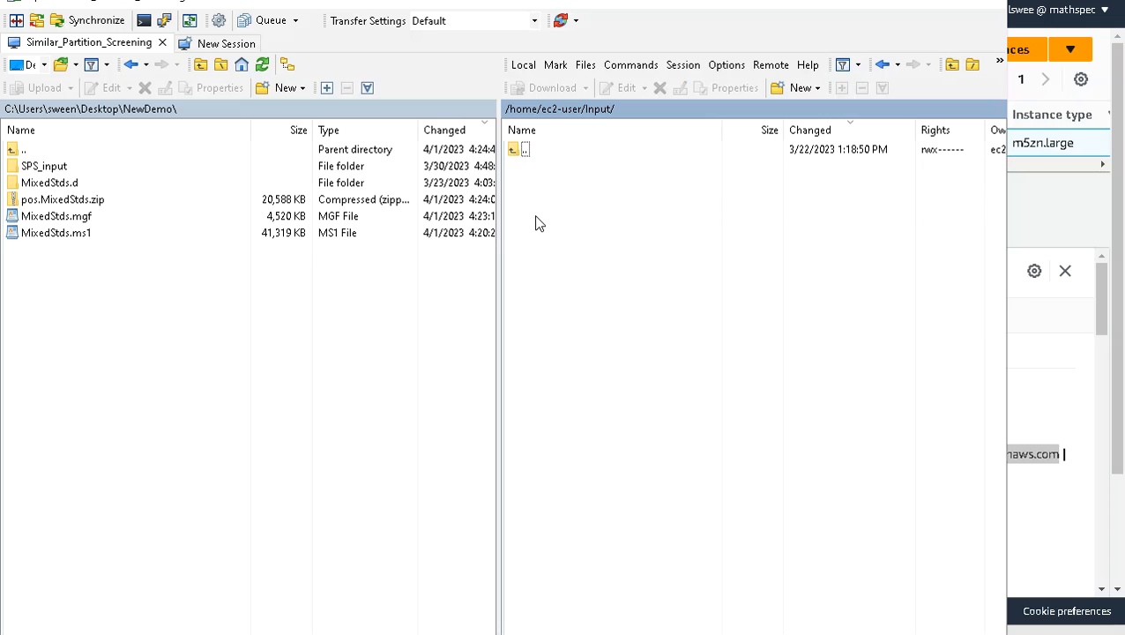
- Upload all the pos.*.zip sample files from the local SPS_input folder to the remote Input folder, leaving out UniqueAnalytes.csv
double_click(45, 166)
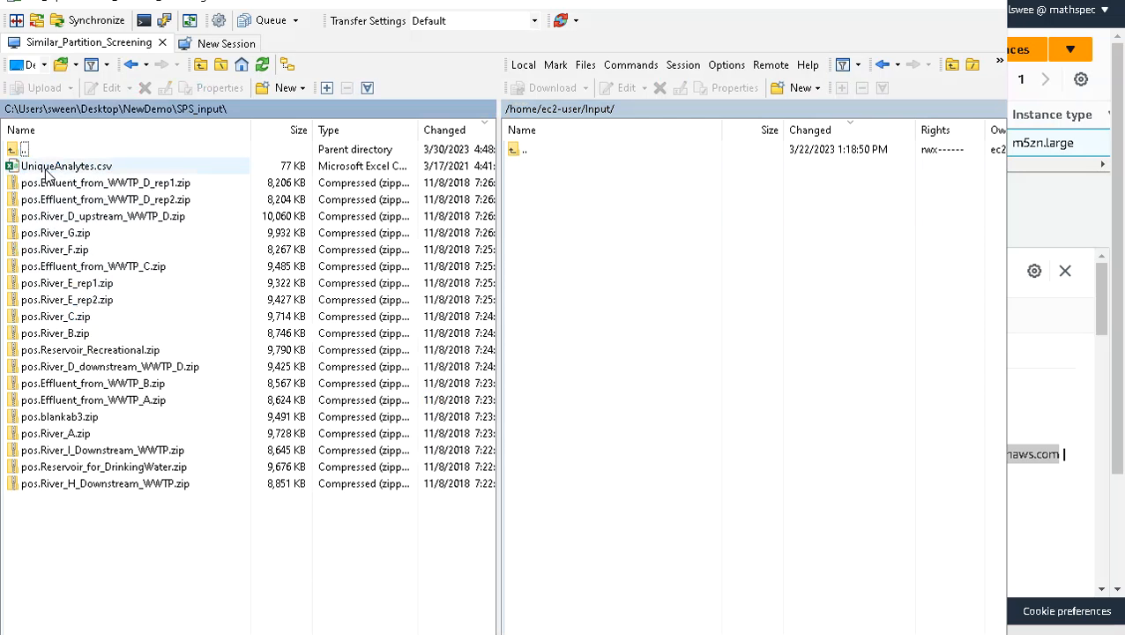
left_click(51, 185)
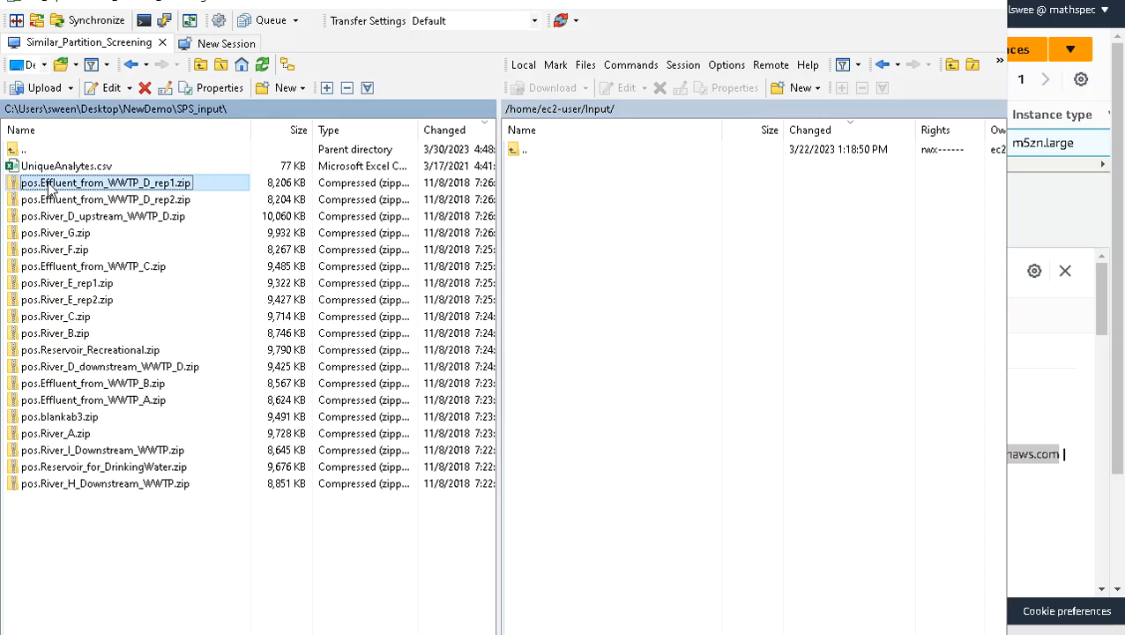
left_click(68, 484, "shift")
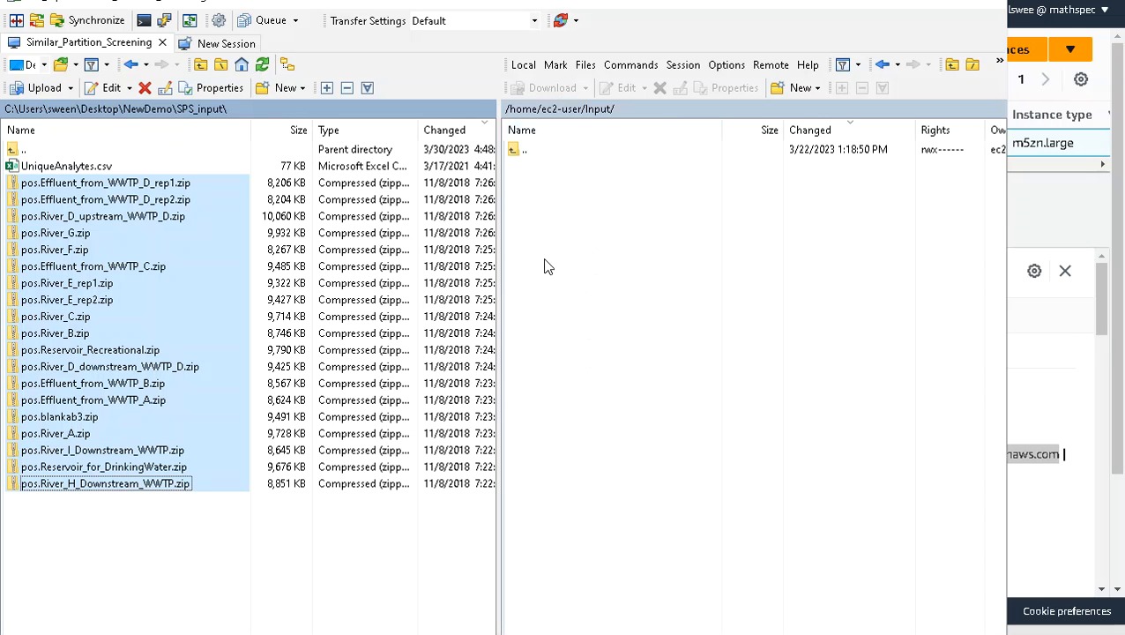
left_click(46, 89)
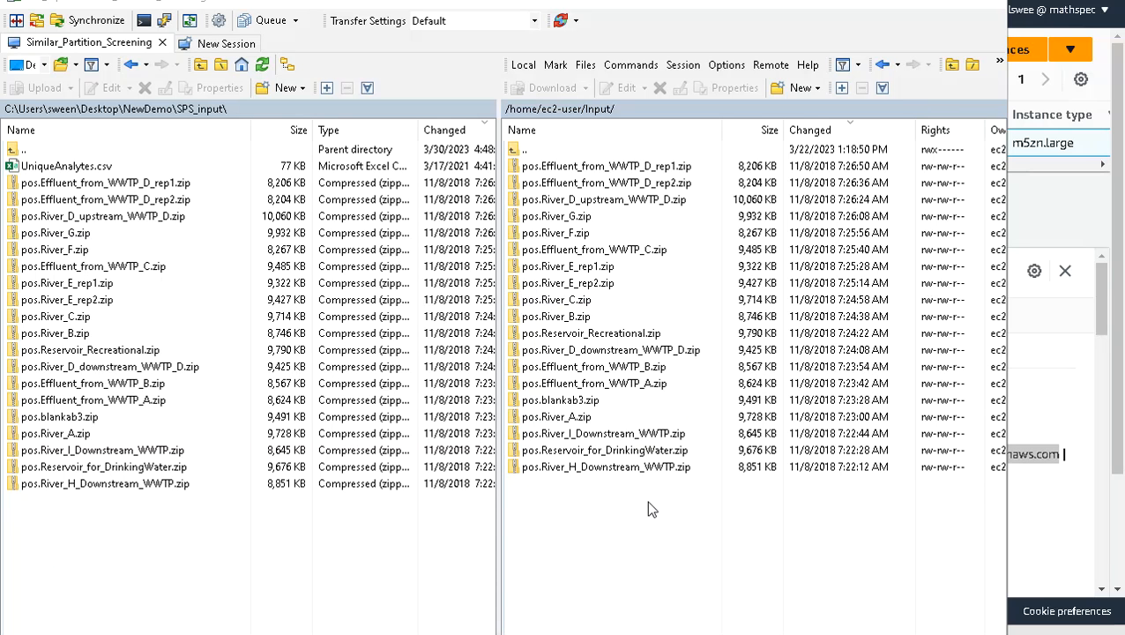
- Open the remote Output folder and refresh its listing twice to check for result files
left_click(951, 66)
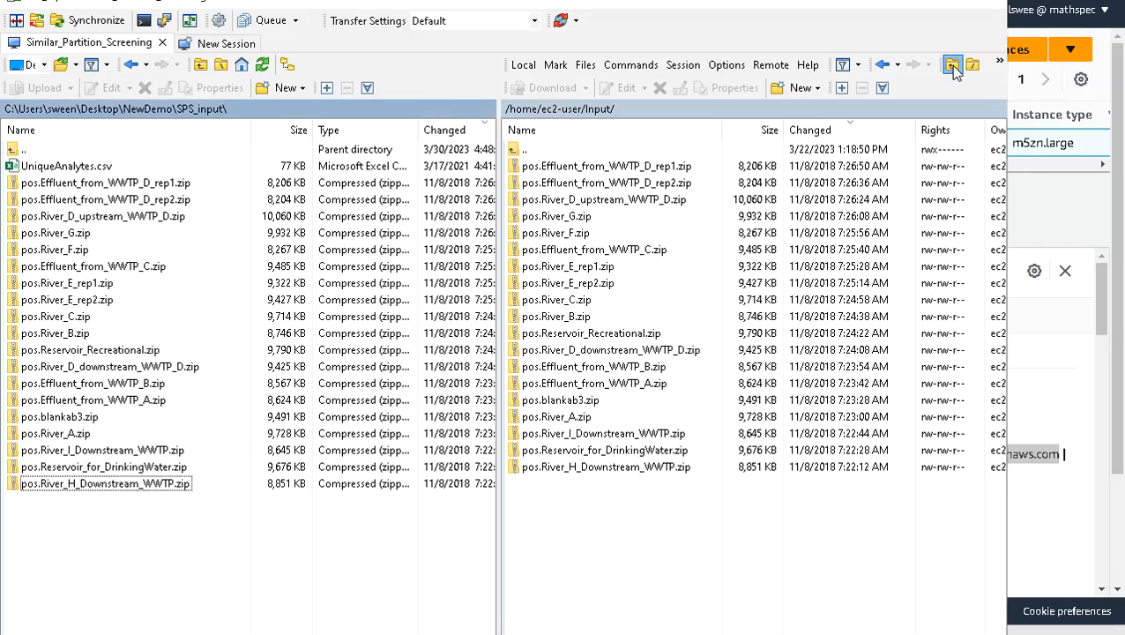
double_click(550, 184)
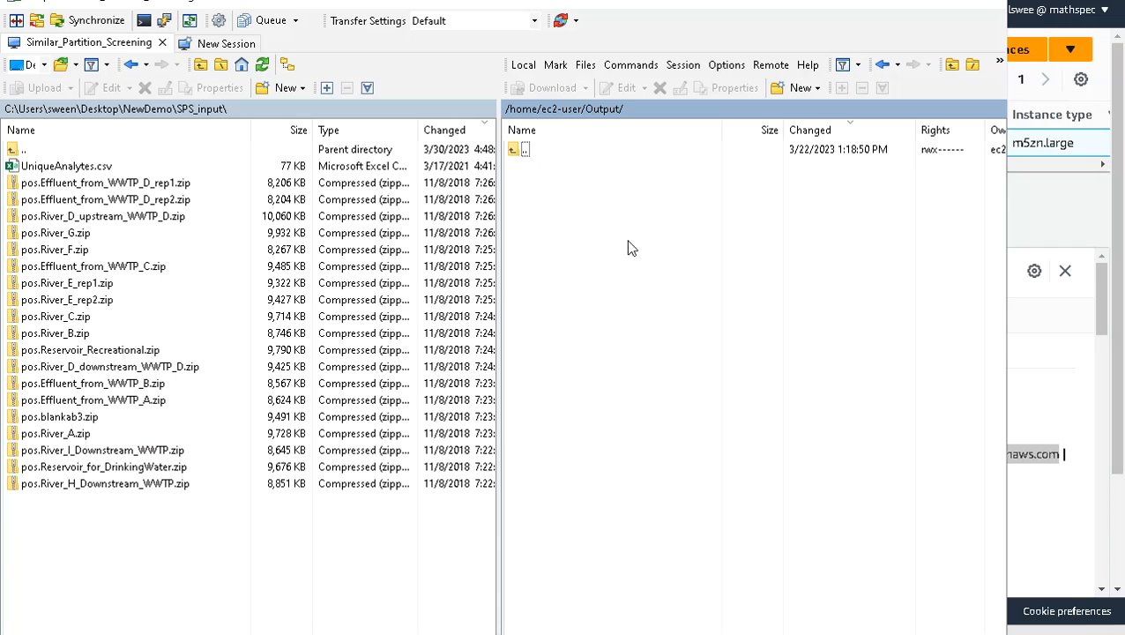
left_click(775, 66)
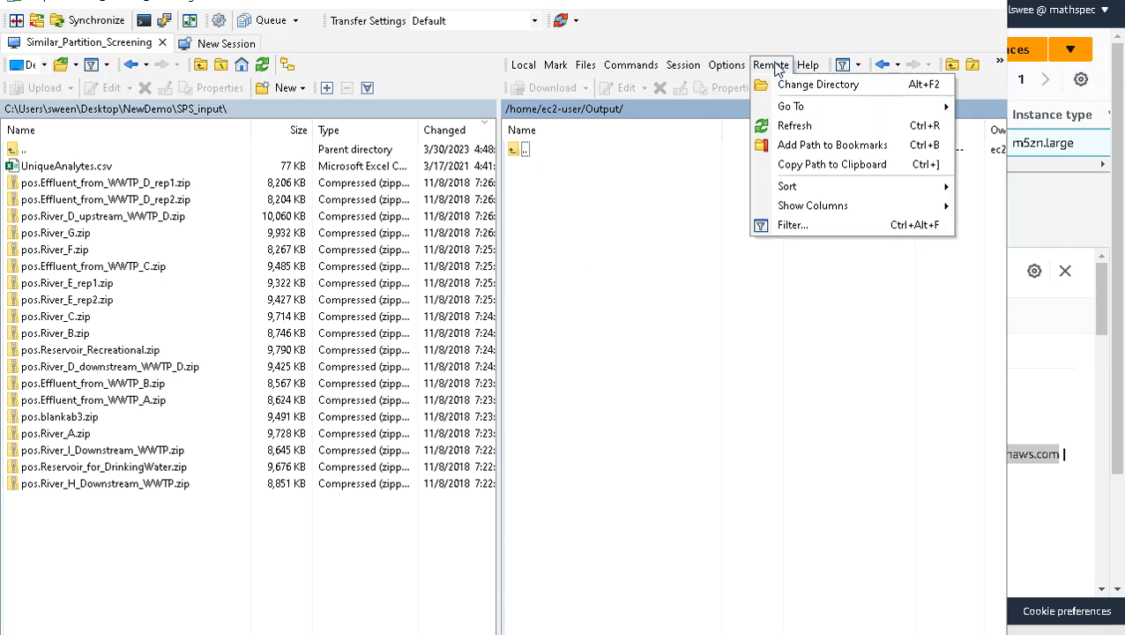
left_click(792, 127)
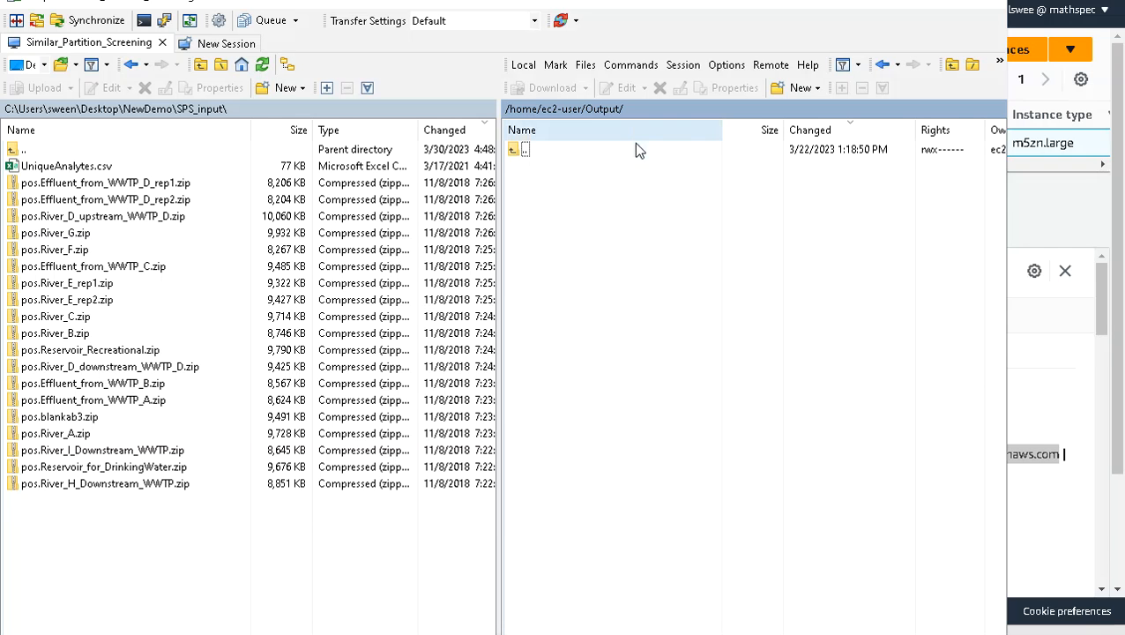
left_click(770, 65)
left_click(794, 125)
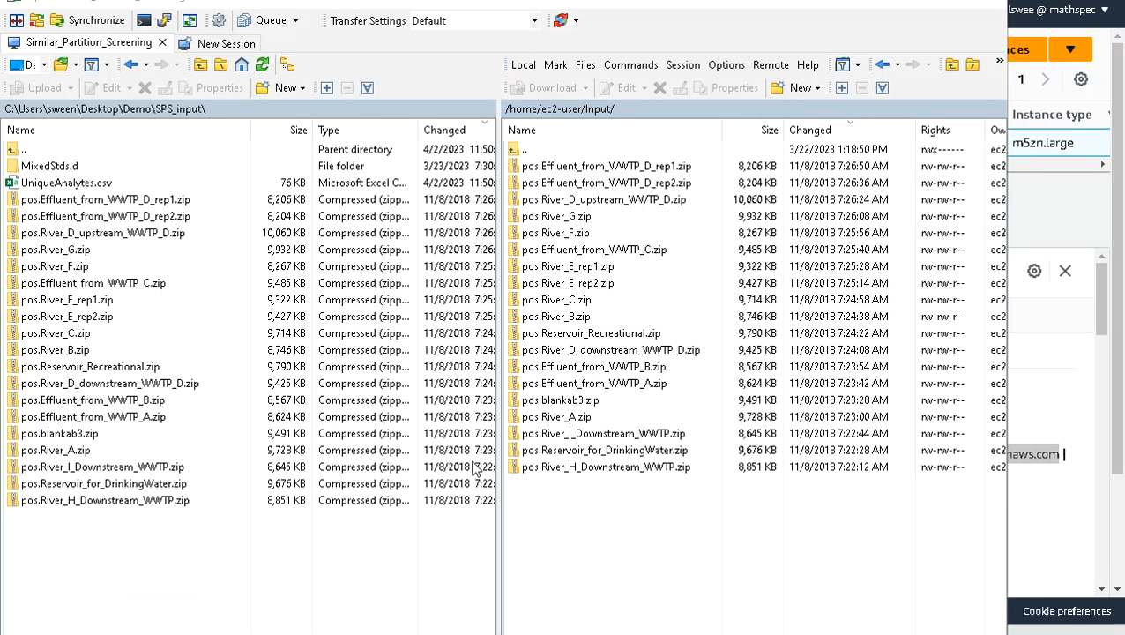
- Open UniqueAnalytes.csv from the local SPS_input folder in Excel, examine its four columns of analyte data, and close it
right_click(79, 185)
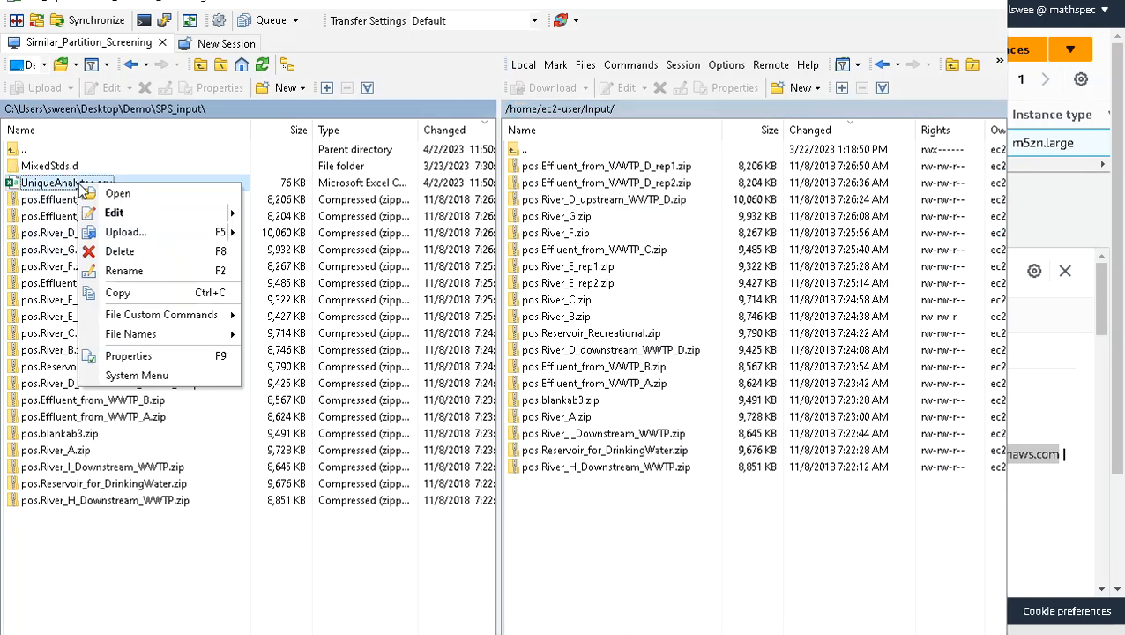
left_click(114, 194)
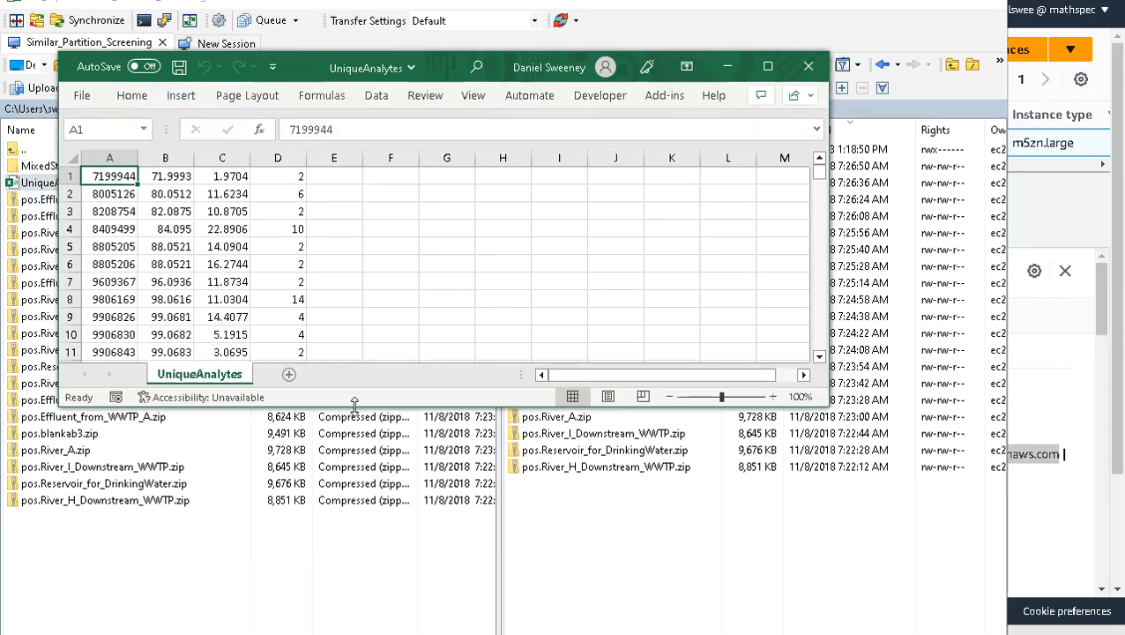
left_click_drag(354, 403, 353, 632)
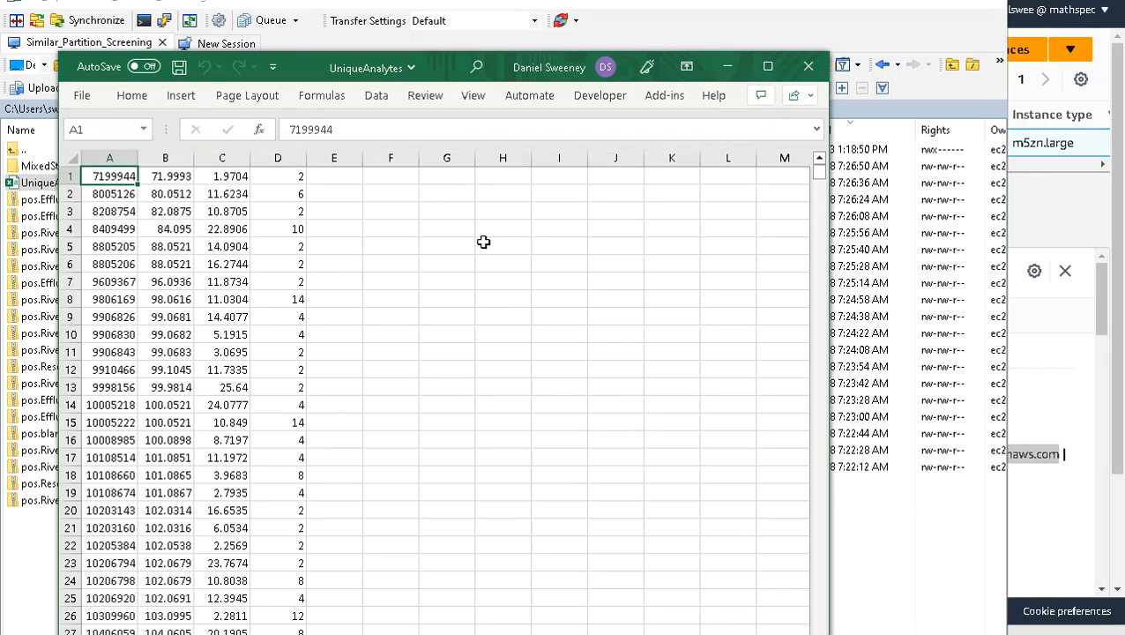
left_click_drag(820, 180, 803, 303)
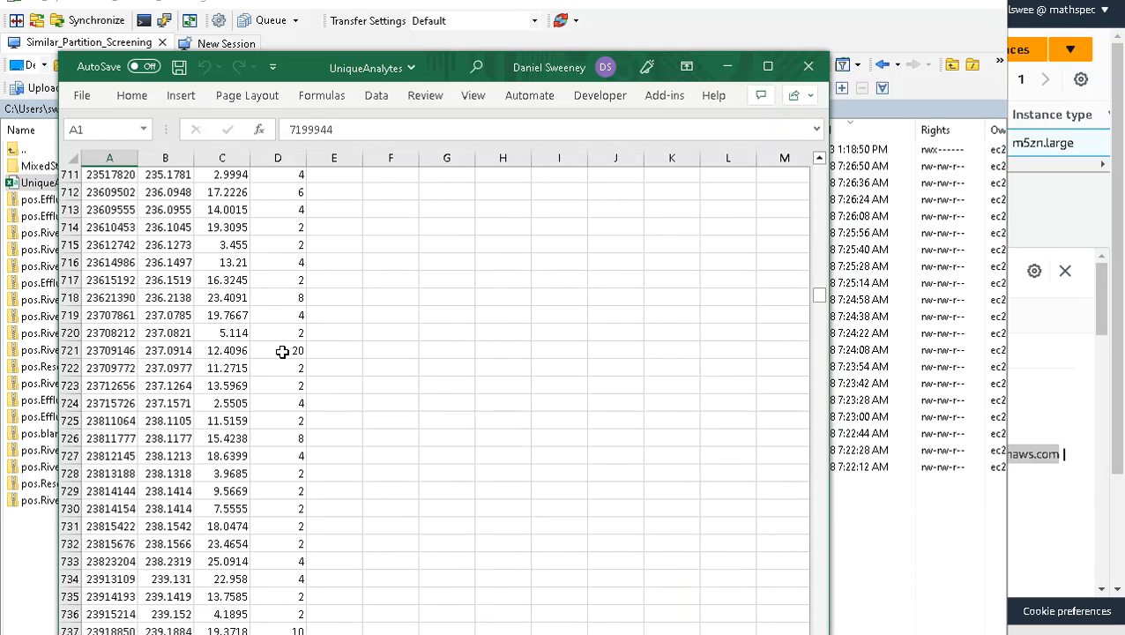
left_click_drag(820, 298, 819, 167)
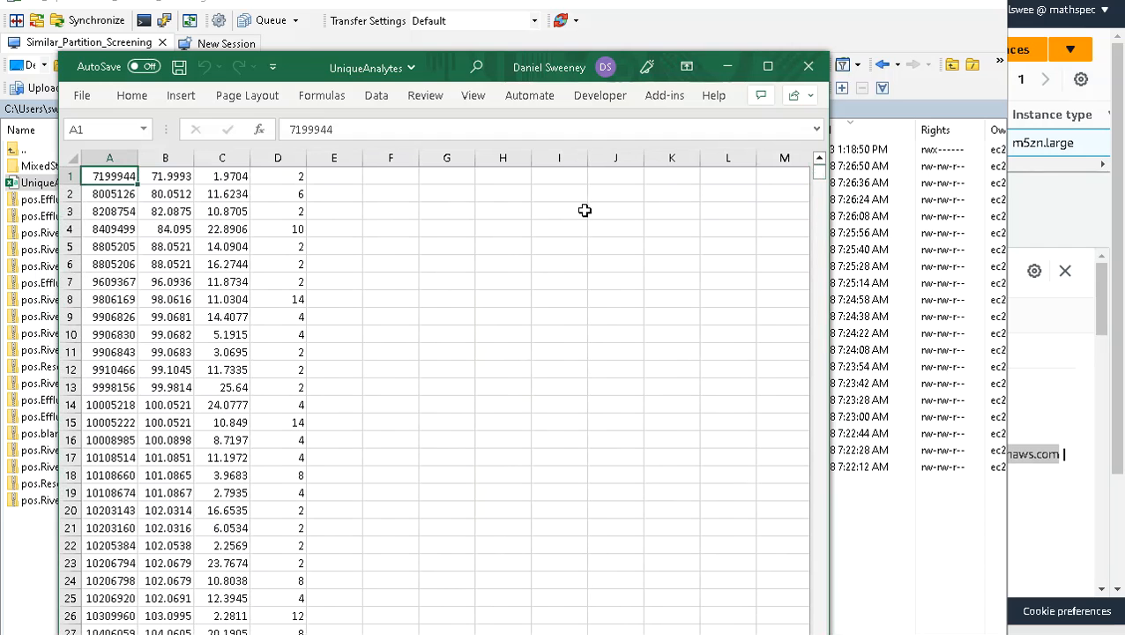
left_click(805, 71)
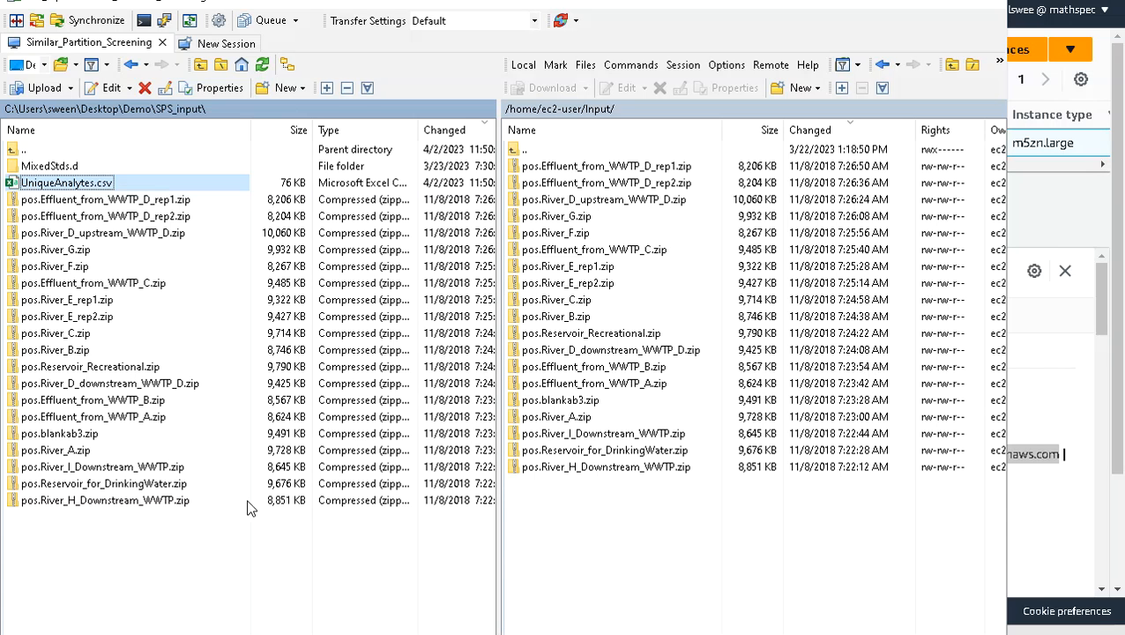
left_click(291, 632)
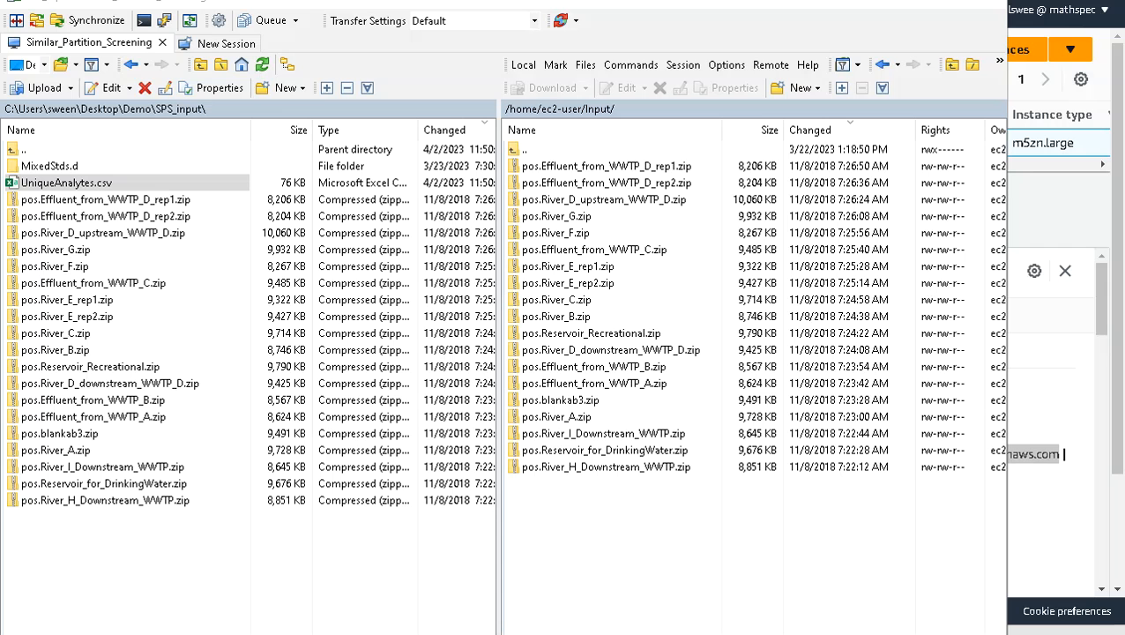
- Open the remote Output folder and set the local side to the SPSDemo folder on the Desktop
left_click(952, 65)
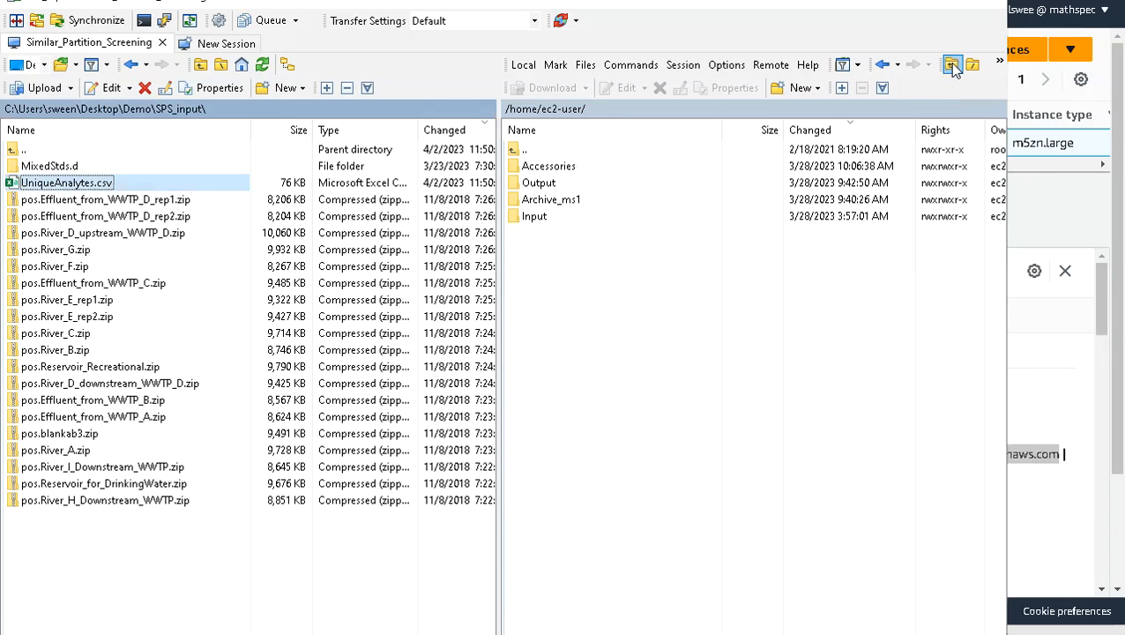
double_click(539, 183)
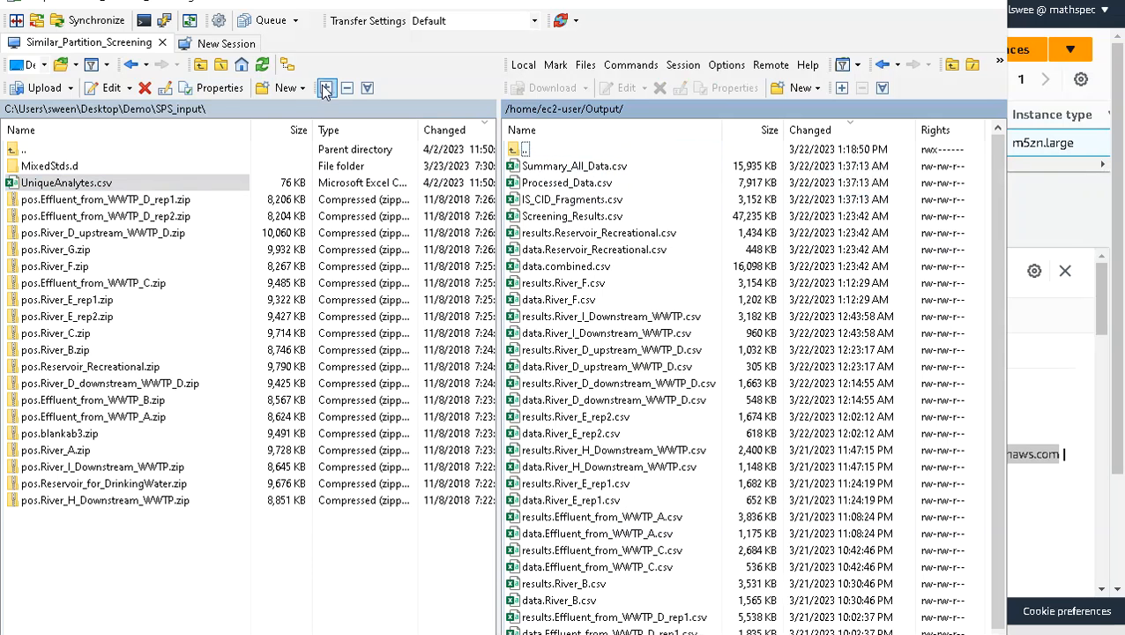
left_click(200, 66)
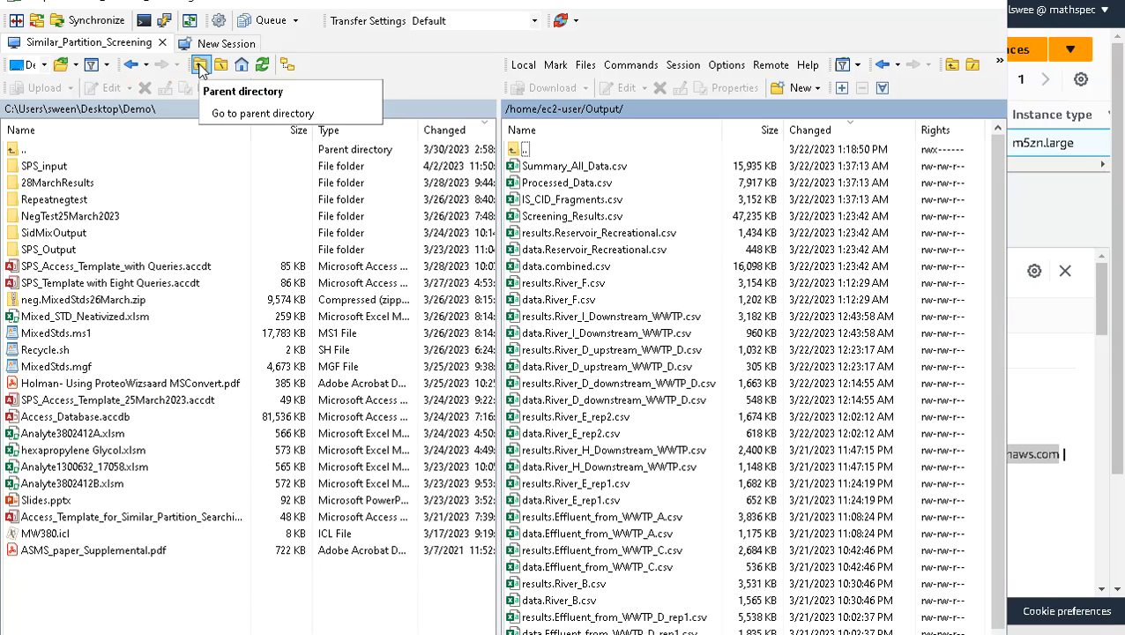
left_click(200, 66)
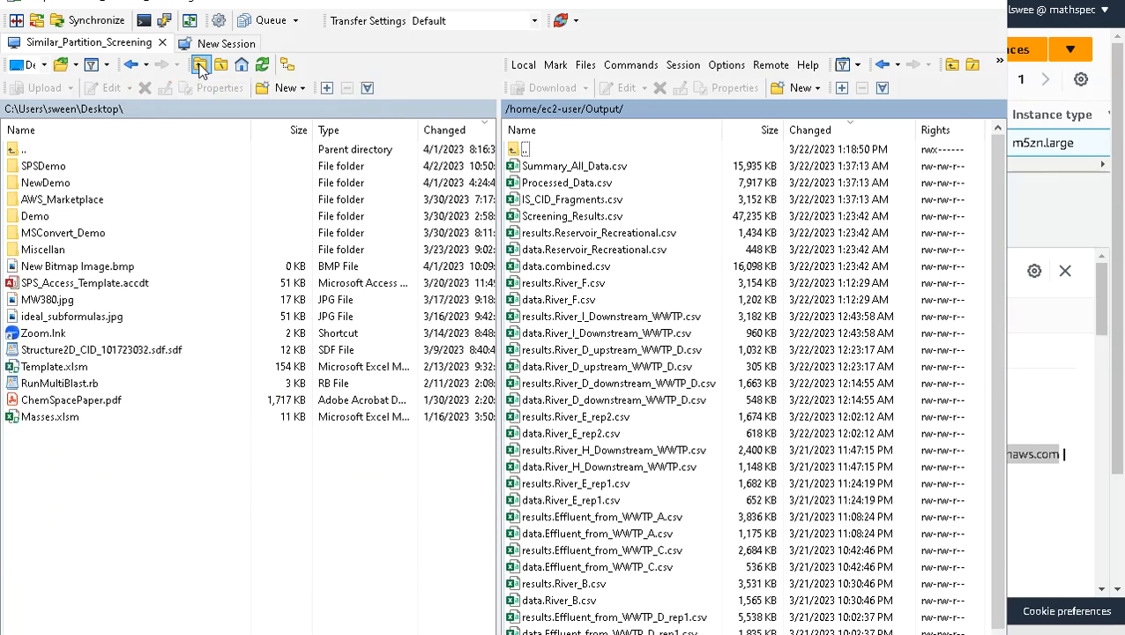
double_click(67, 167)
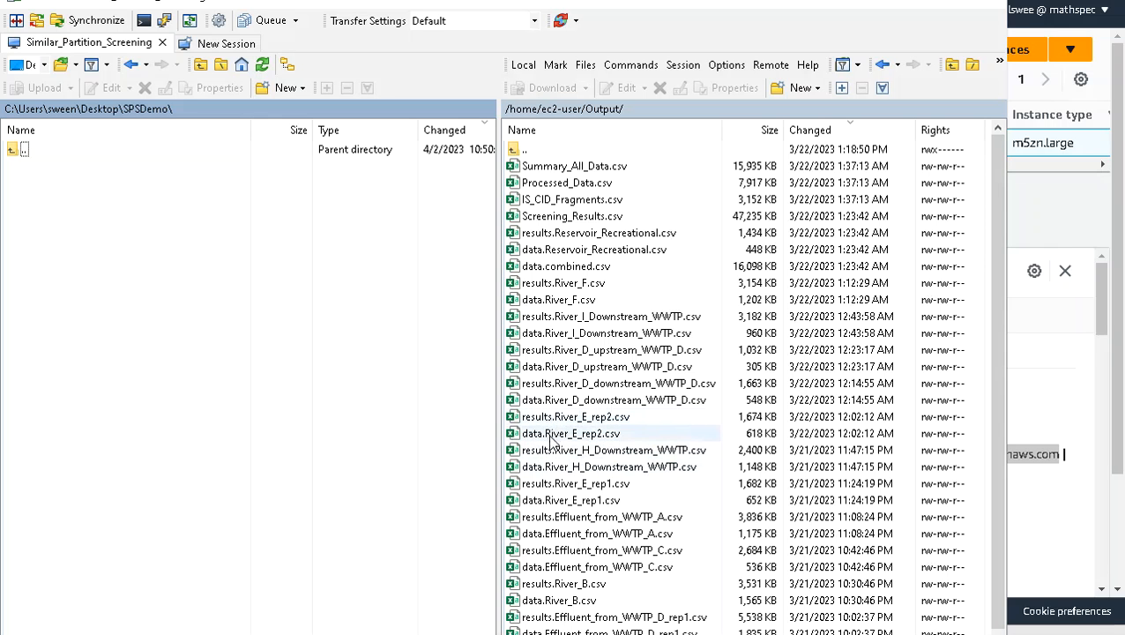
- Download Summary_All_Data.csv, Processed_Data.csv, IS_CID_Fragments.csv and Screening_Results.csv from the remote Output folder to the local SPSDemo folder
left_click(645, 165)
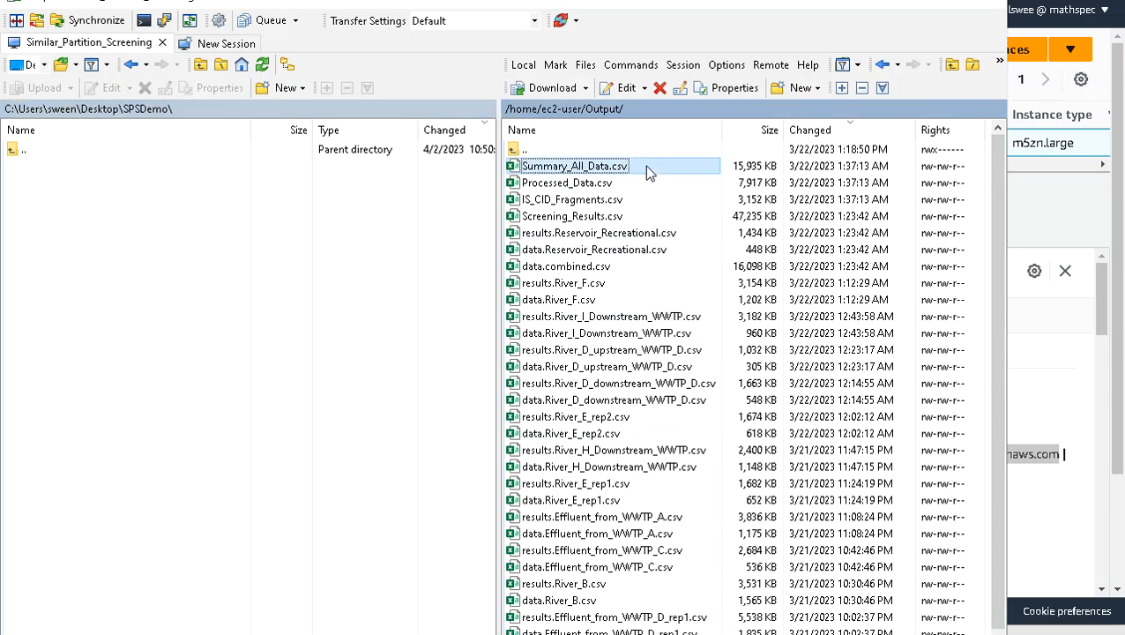
left_click(608, 218)
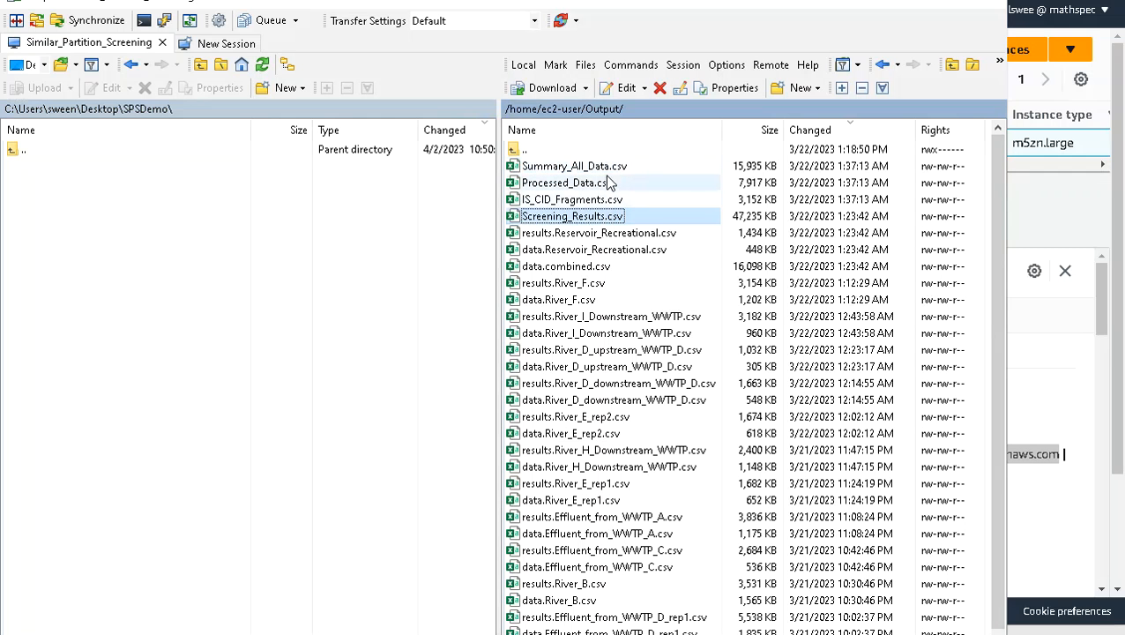
left_click(608, 172, "shift")
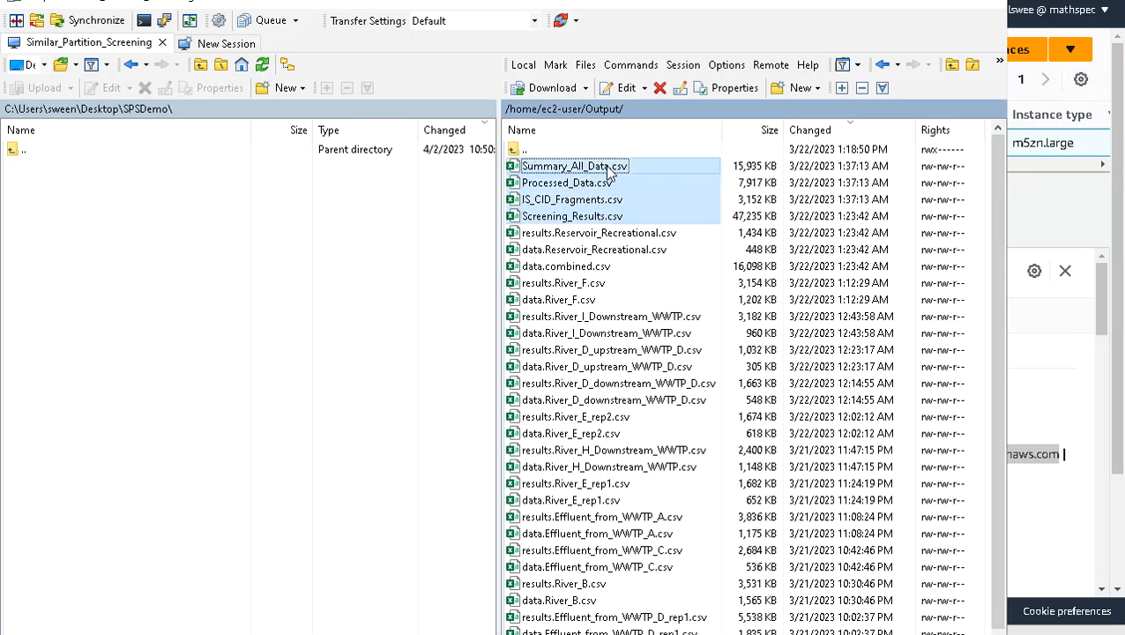
left_click(554, 88)
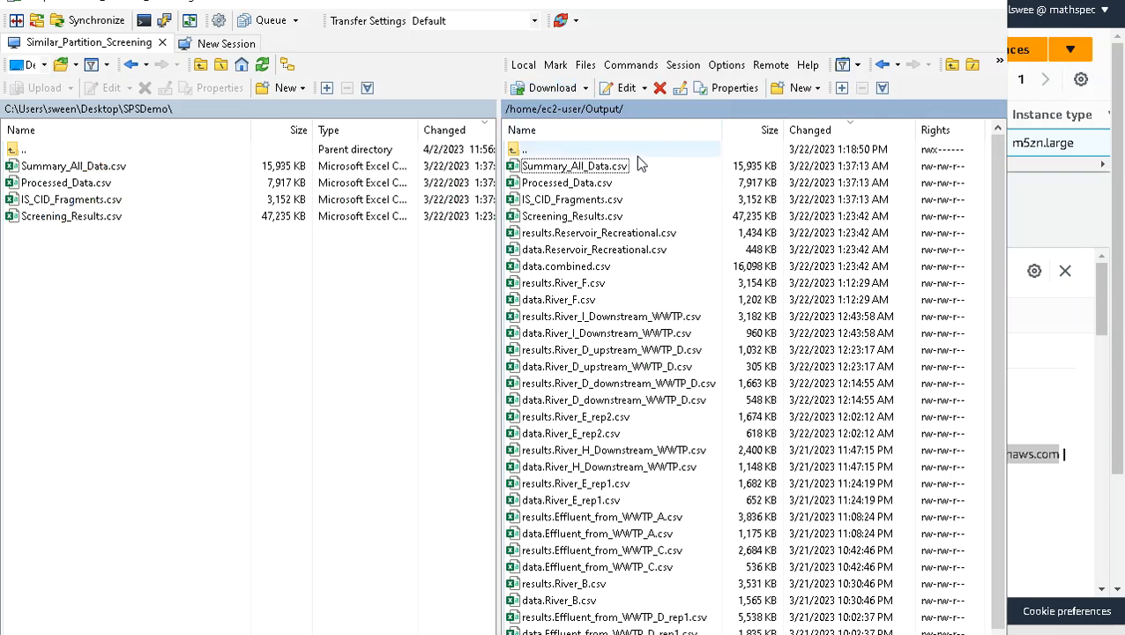
- Download SPS_Access_Template_with Queries.accdt from the remote Accessories folder to the local SPSDemo folder
left_click(952, 67)
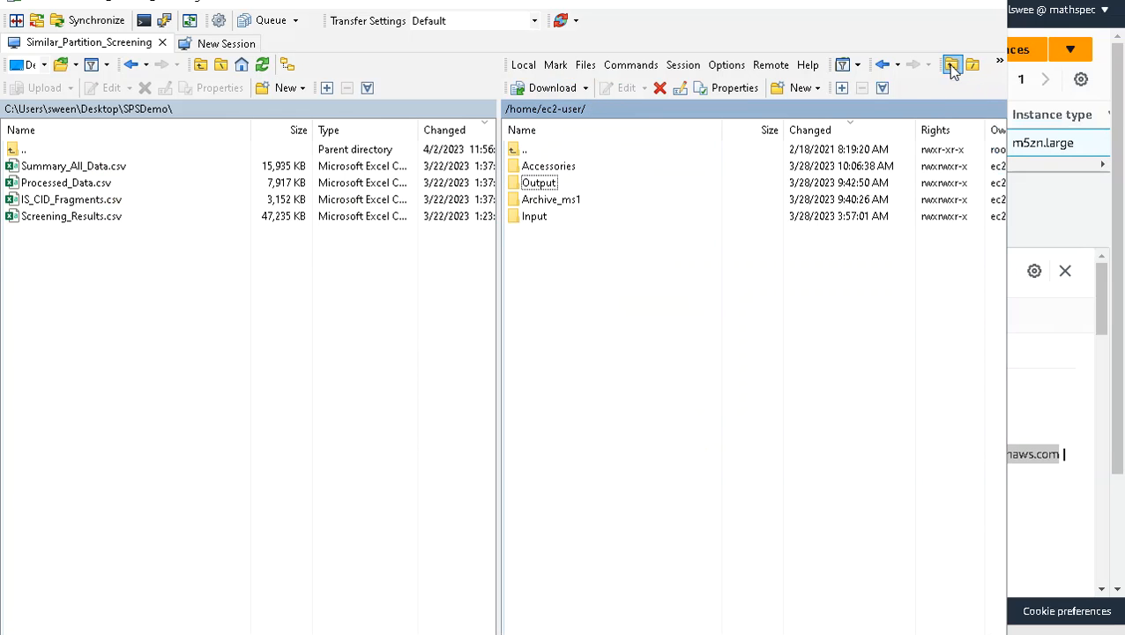
double_click(547, 167)
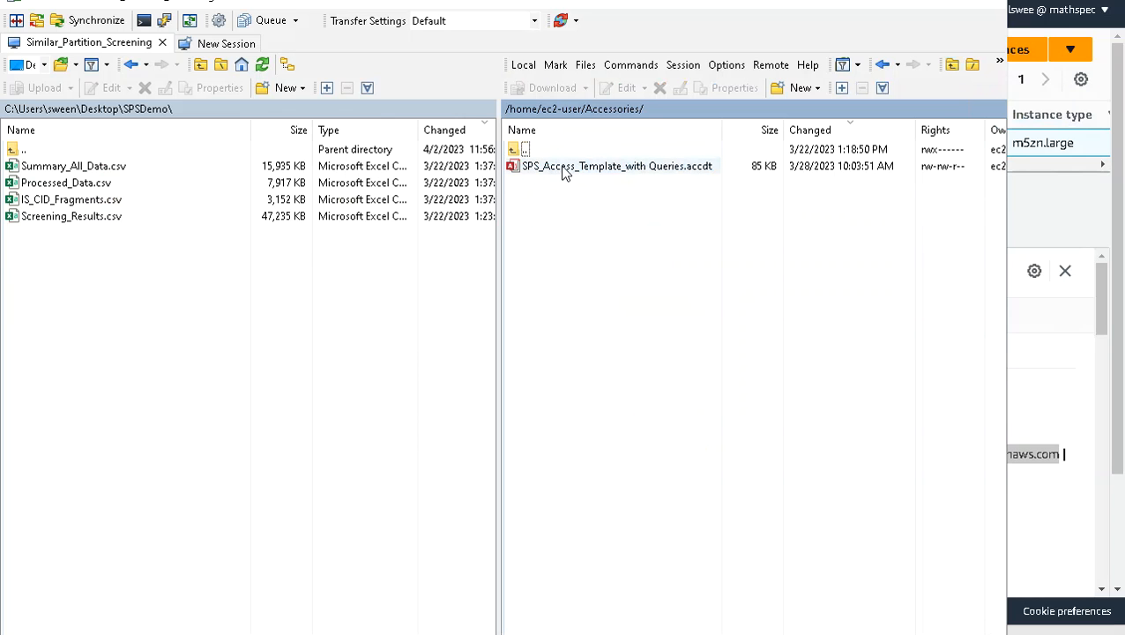
left_click(567, 168)
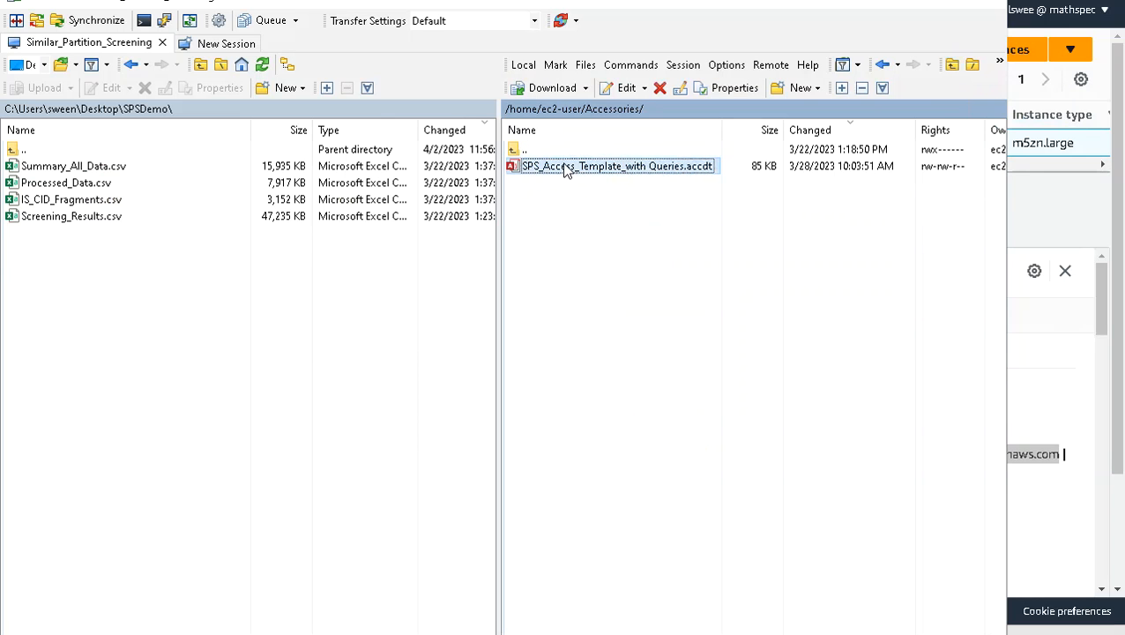
left_click(551, 88)
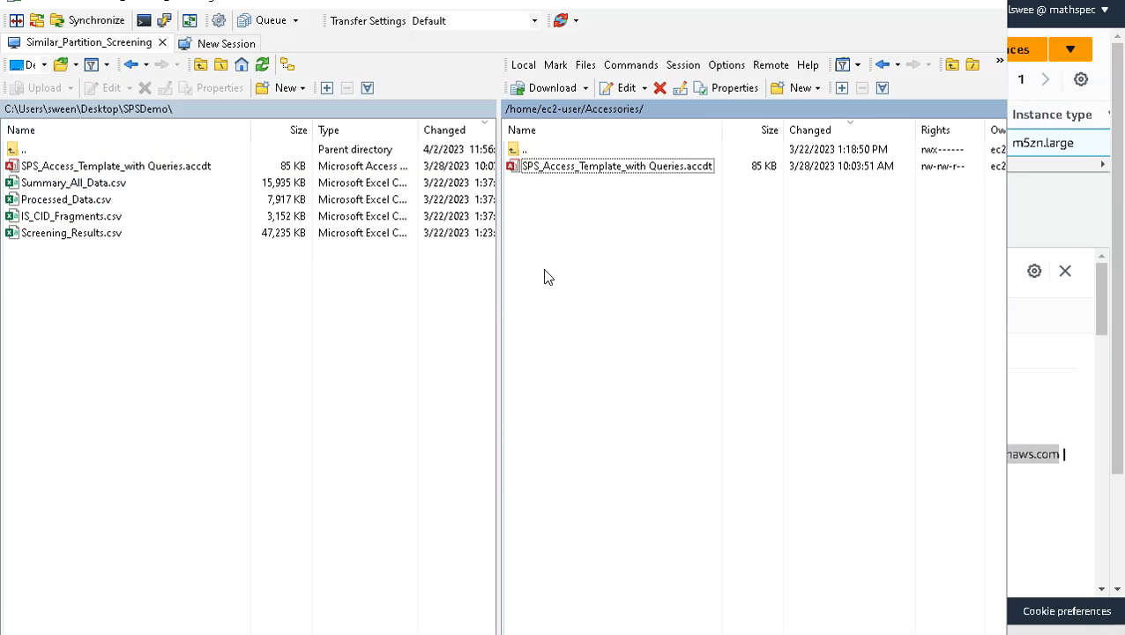
- Close the Similar_Partition_Screening session and dismiss the Login dialog
left_click(685, 65)
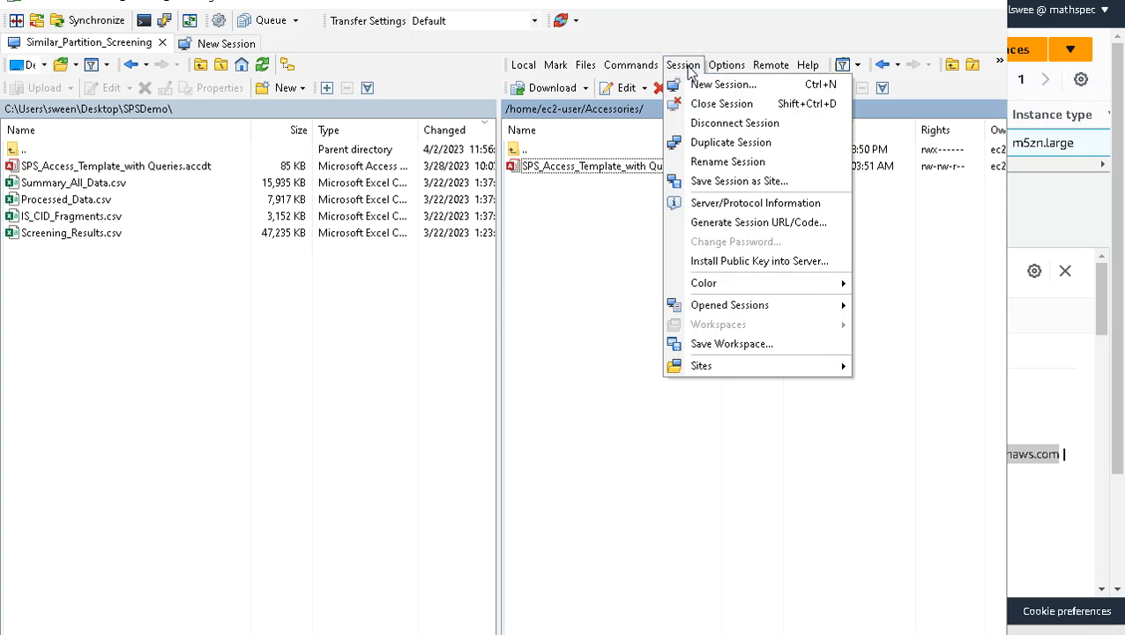
left_click(712, 109)
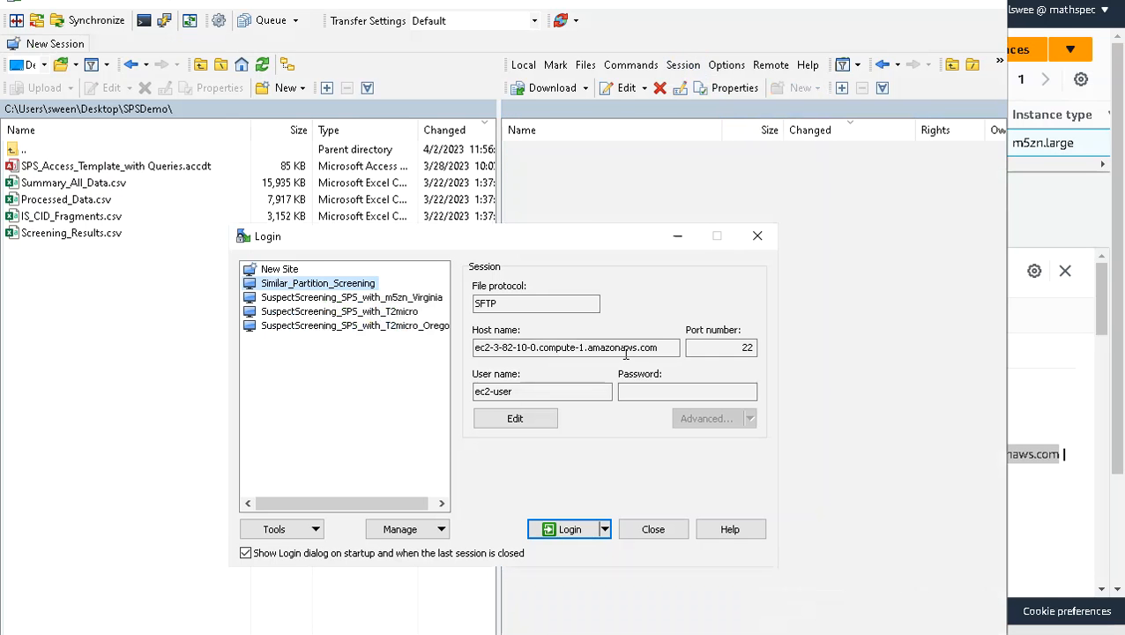
left_click(653, 529)
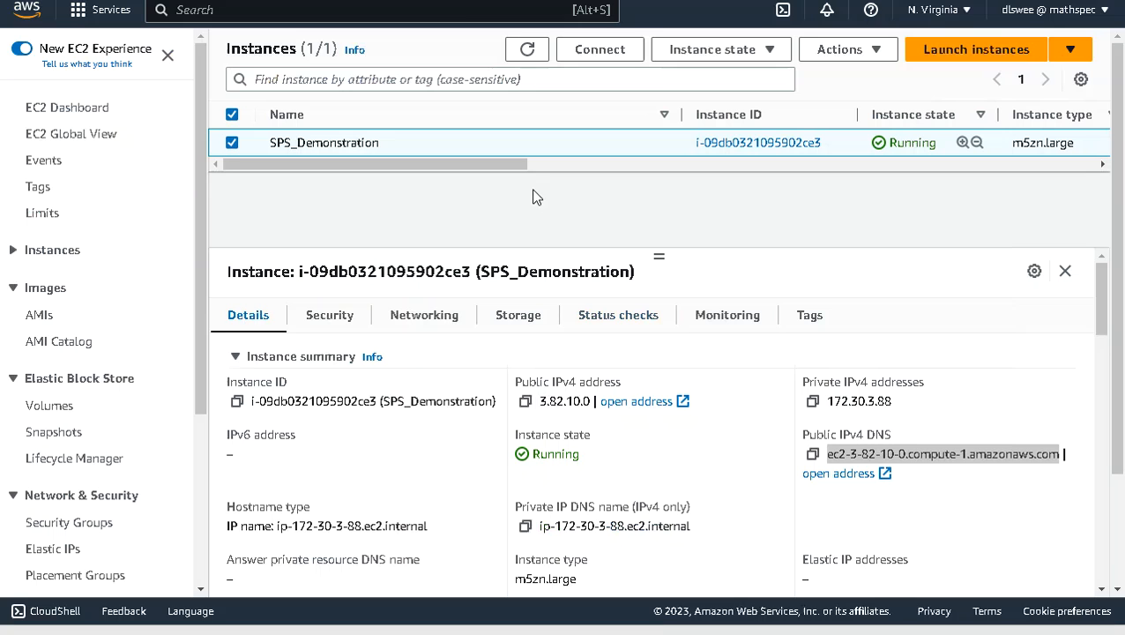
- Terminate the SPS_Demonstration instance in the EC2 console and confirm the termination
left_click(689, 55)
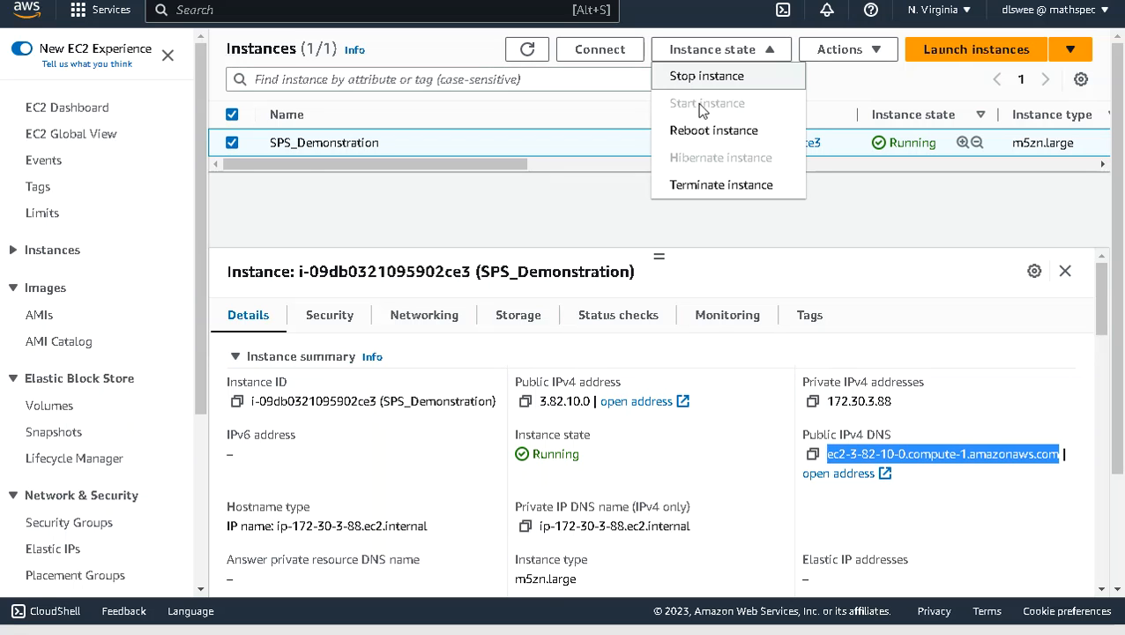
left_click(703, 191)
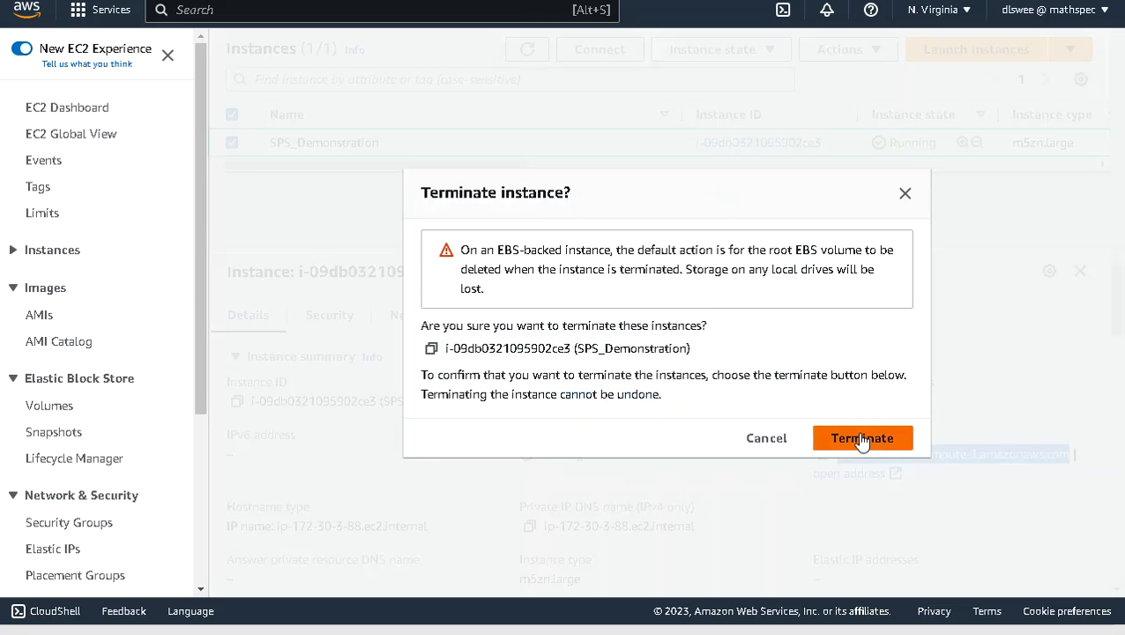
left_click(862, 438)
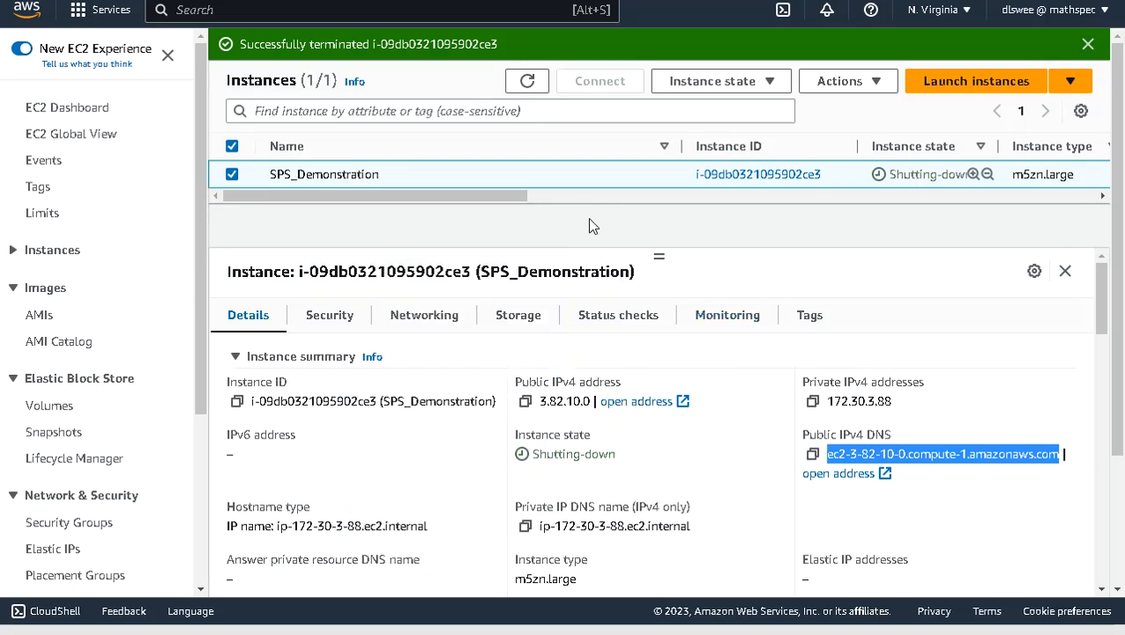